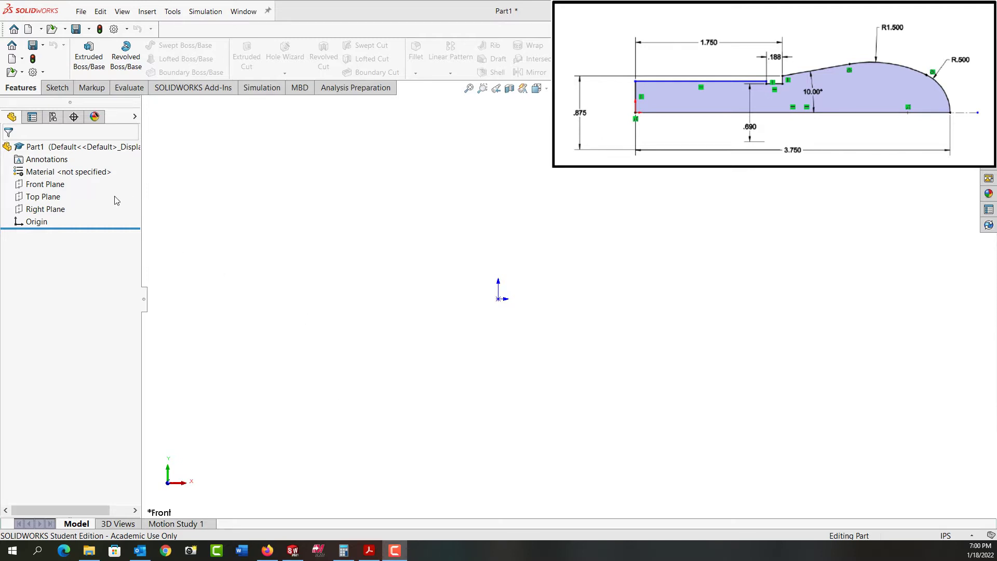
Begin a new sketch, Sketch3, on the Front Plane.
click(46, 185)
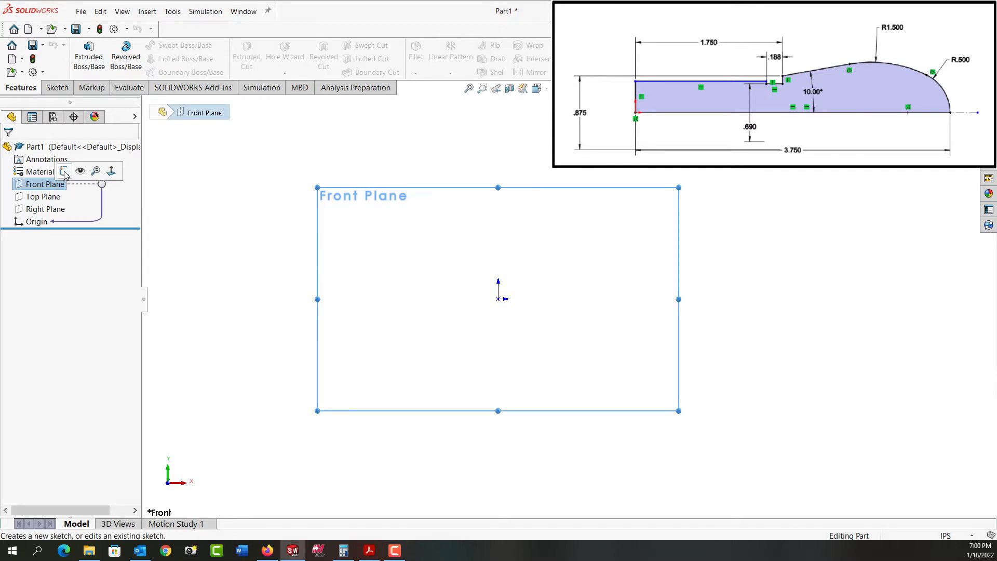
click(64, 174)
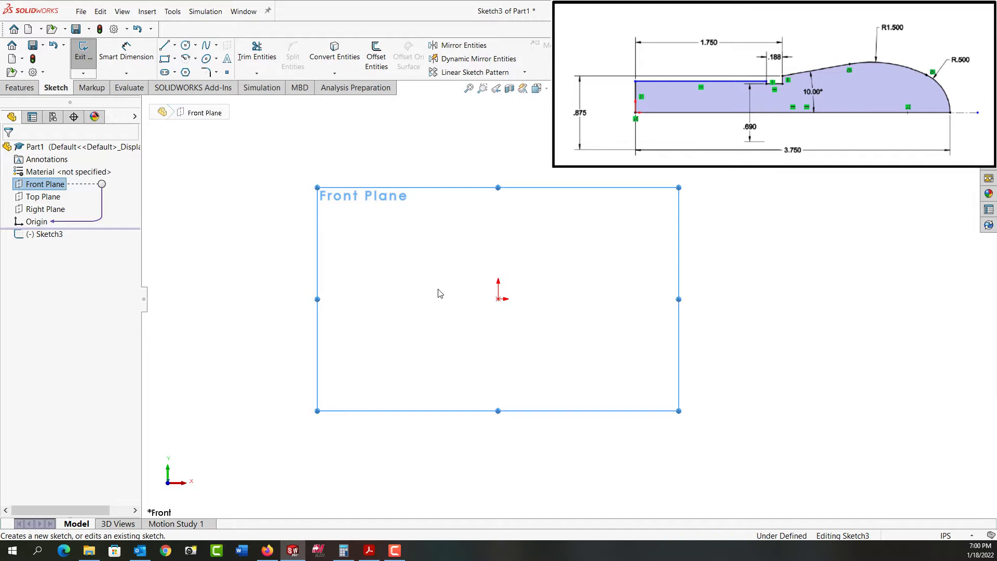
Draw connected lines from the origin: up, across, down into a notch, up, then sloping upward.
right_drag(438, 289, 384, 294)
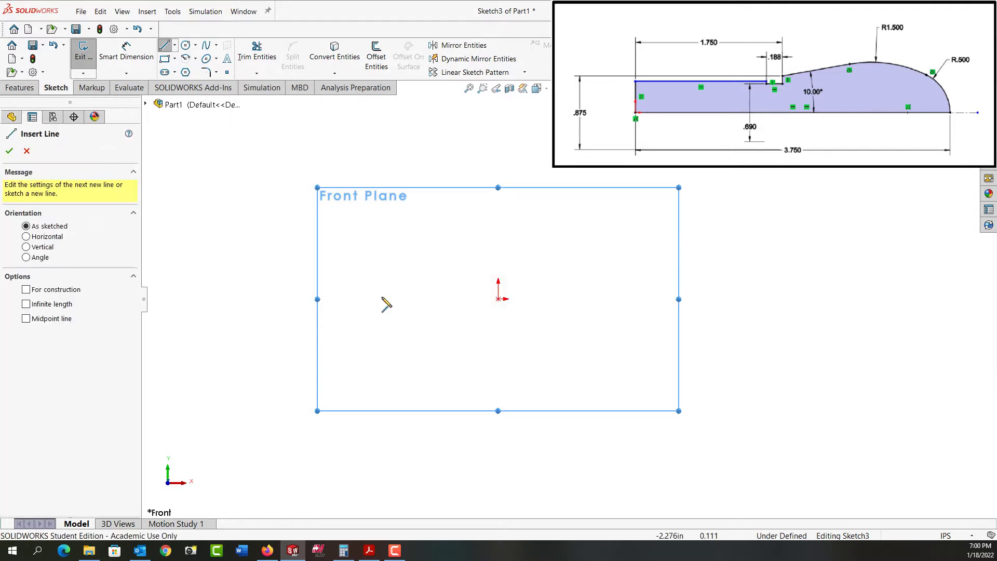
click(499, 297)
click(499, 253)
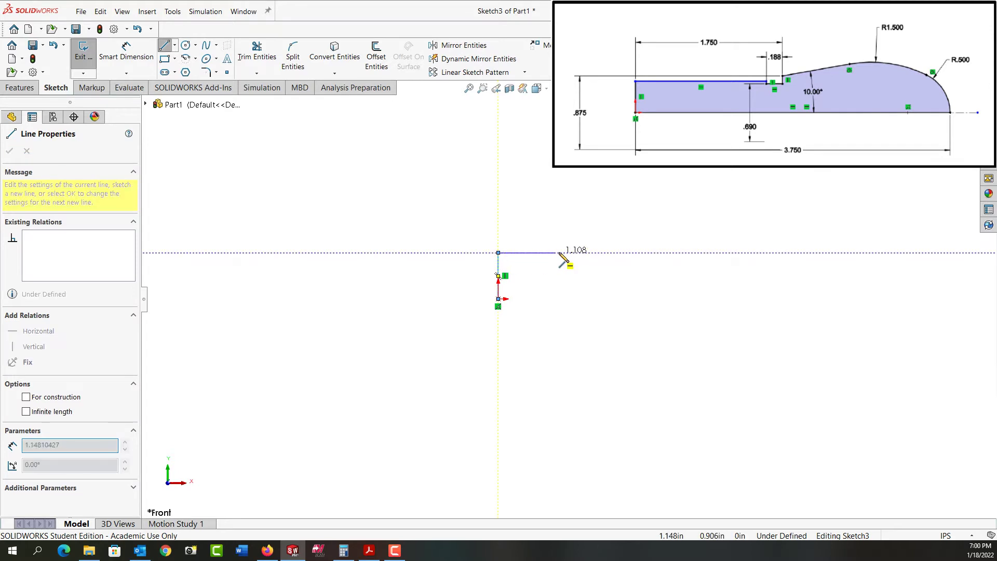
click(589, 253)
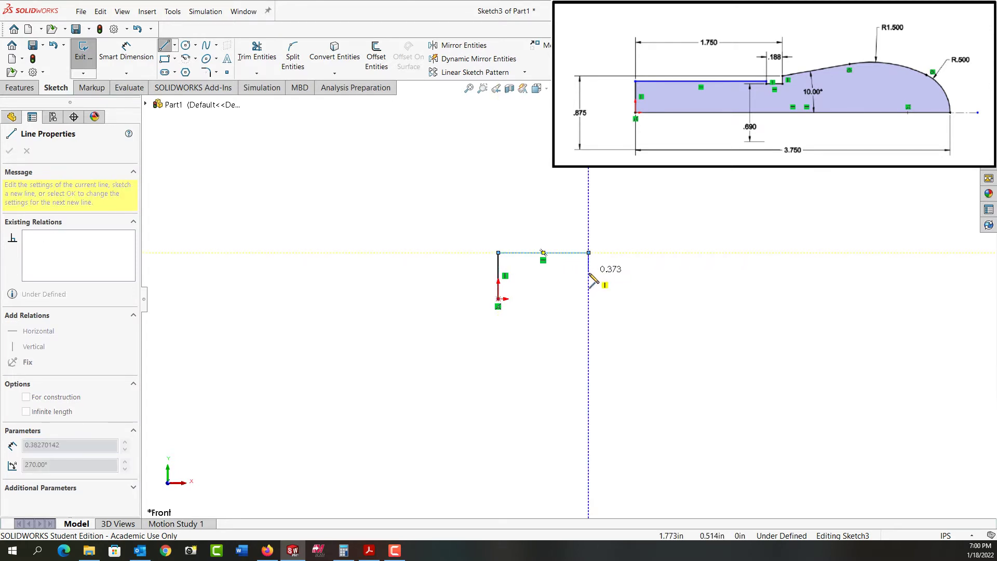
click(589, 276)
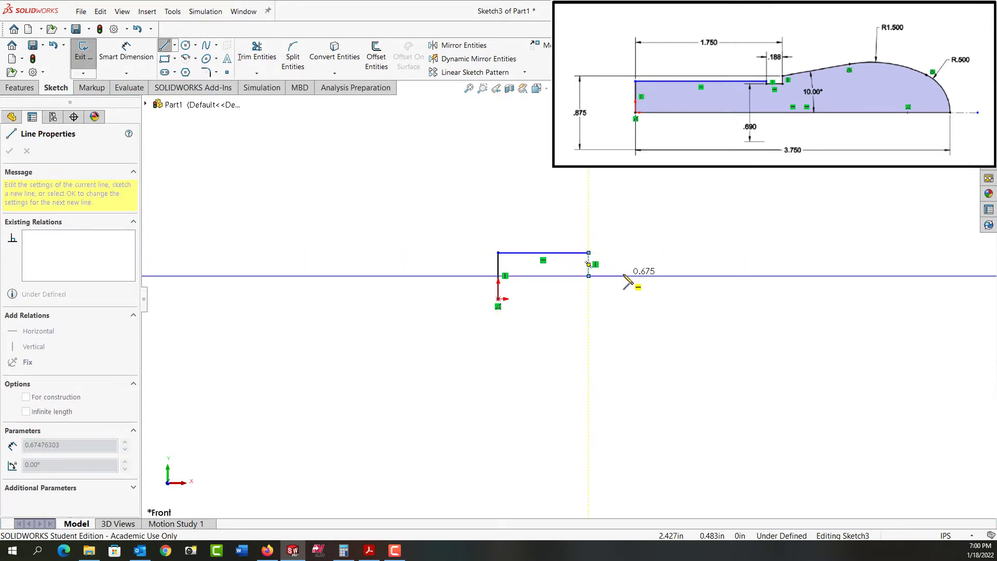
click(623, 276)
click(624, 235)
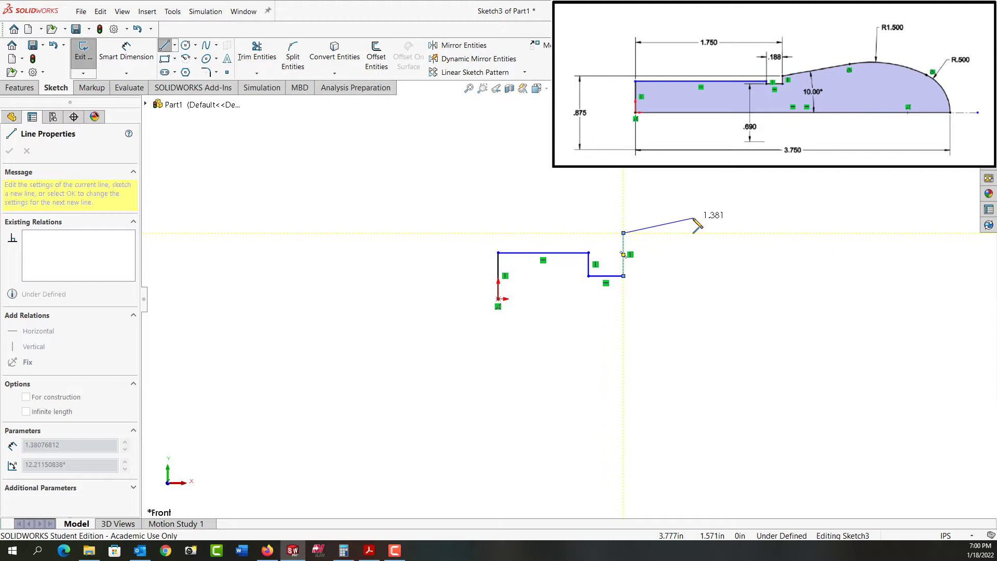
click(754, 210)
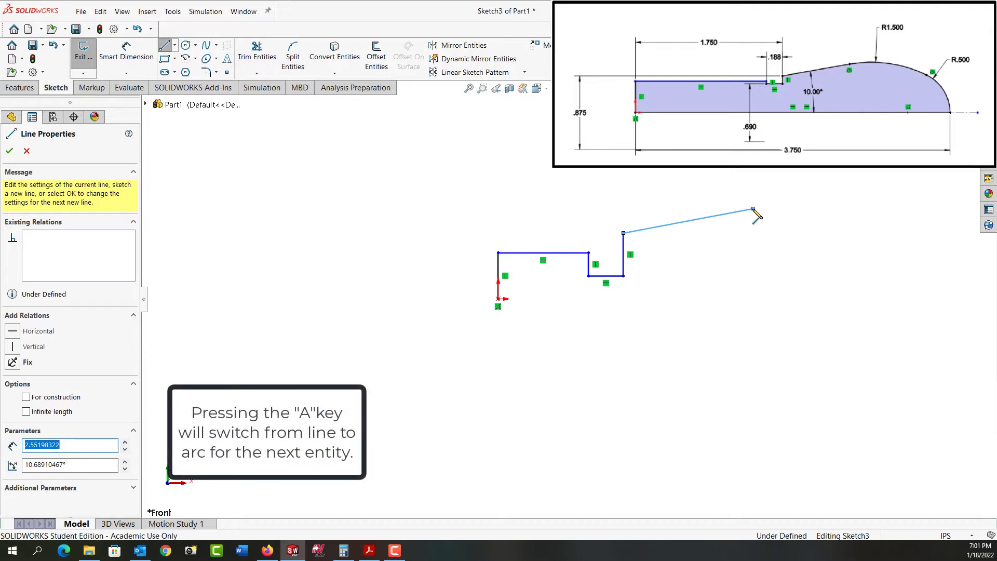
Add two tangent arcs curving down to the baseline and a horizontal line back to the origin.
key(a)
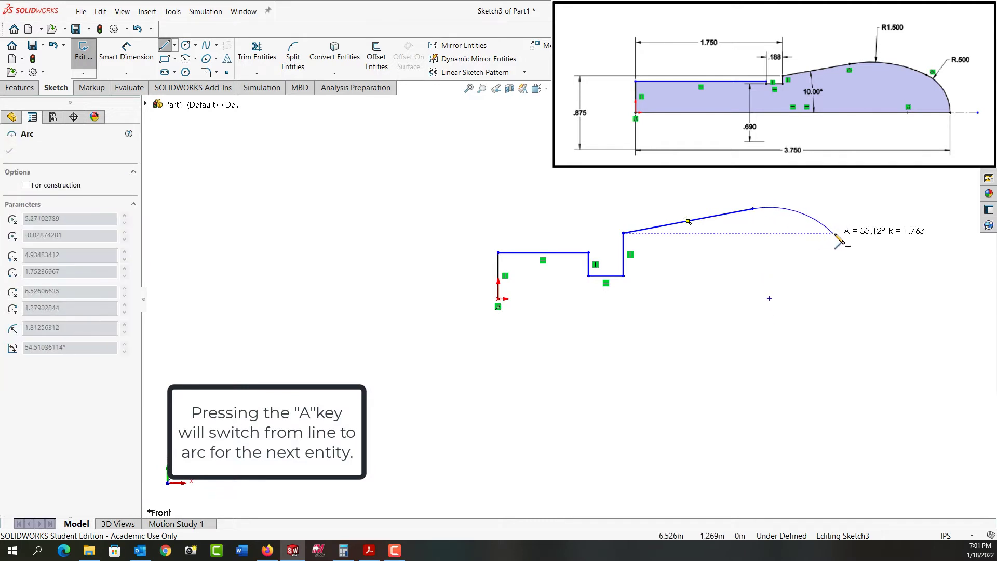
click(868, 220)
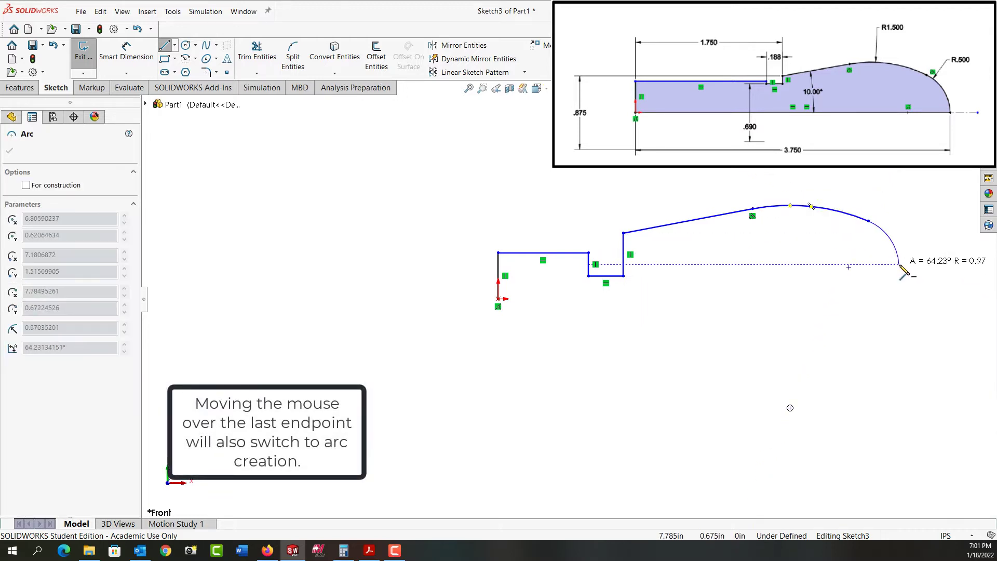
click(897, 299)
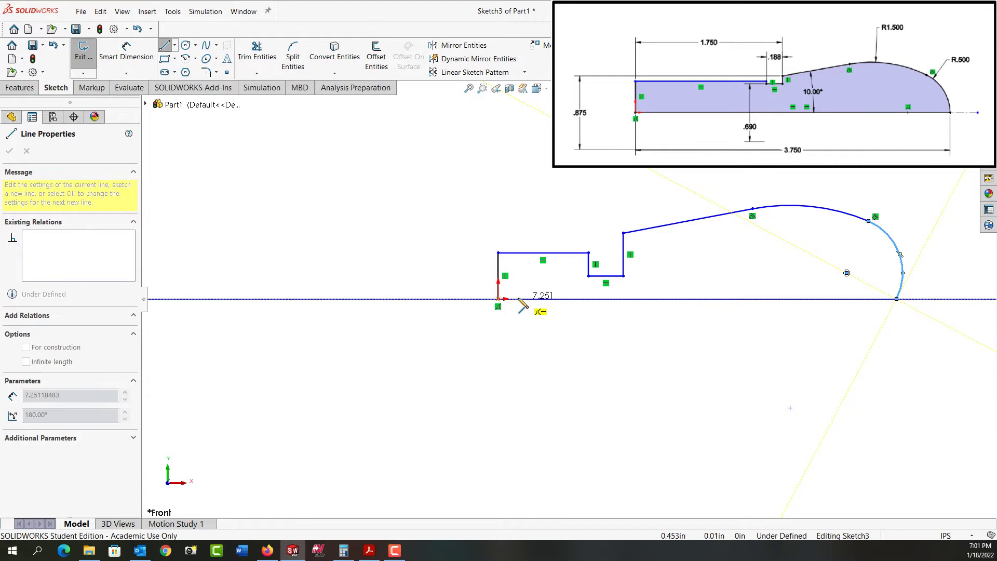
click(499, 300)
key(Escape)
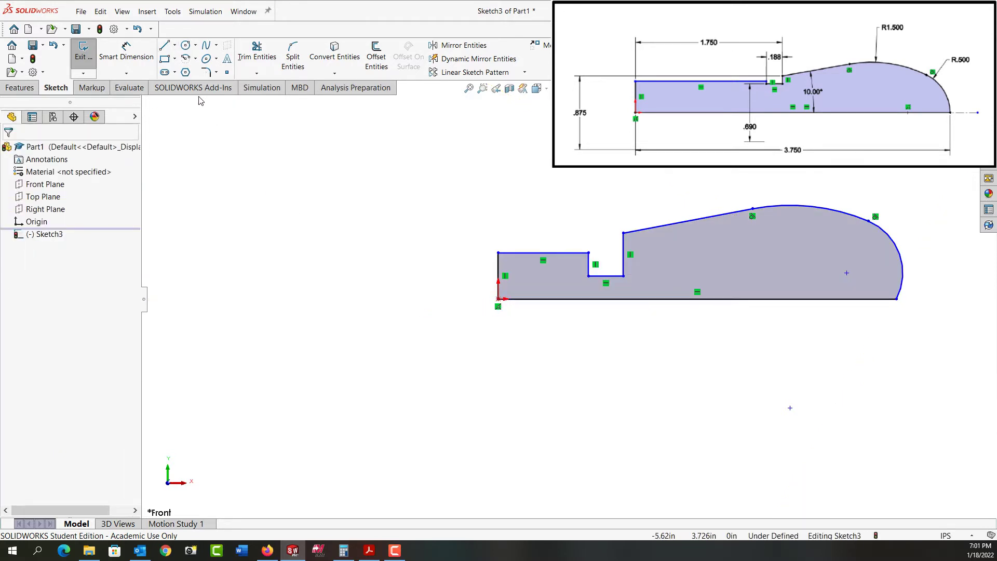
Draw a horizontal centerline from the origin along the baseline, past the profile's right end.
click(175, 46)
click(197, 71)
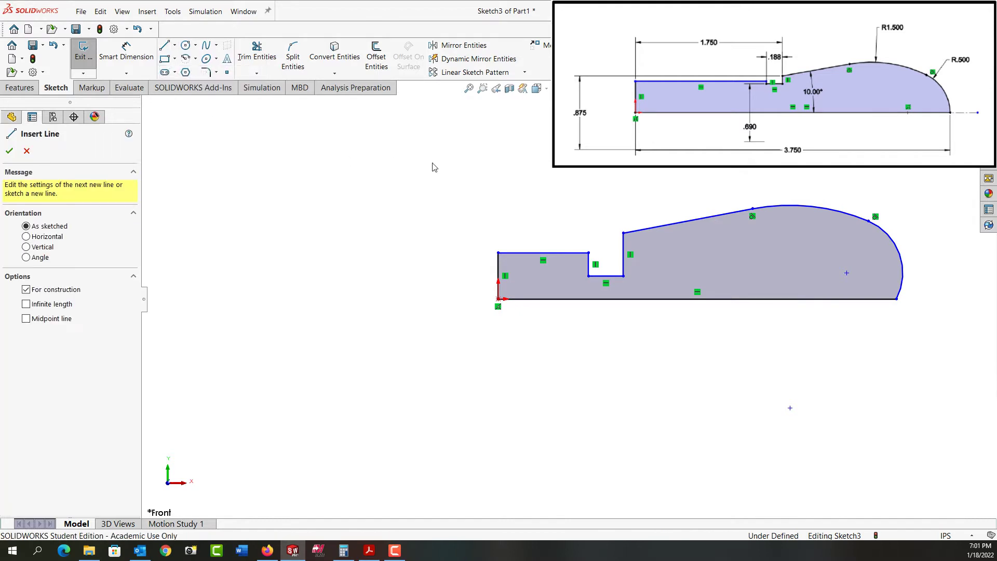
click(498, 298)
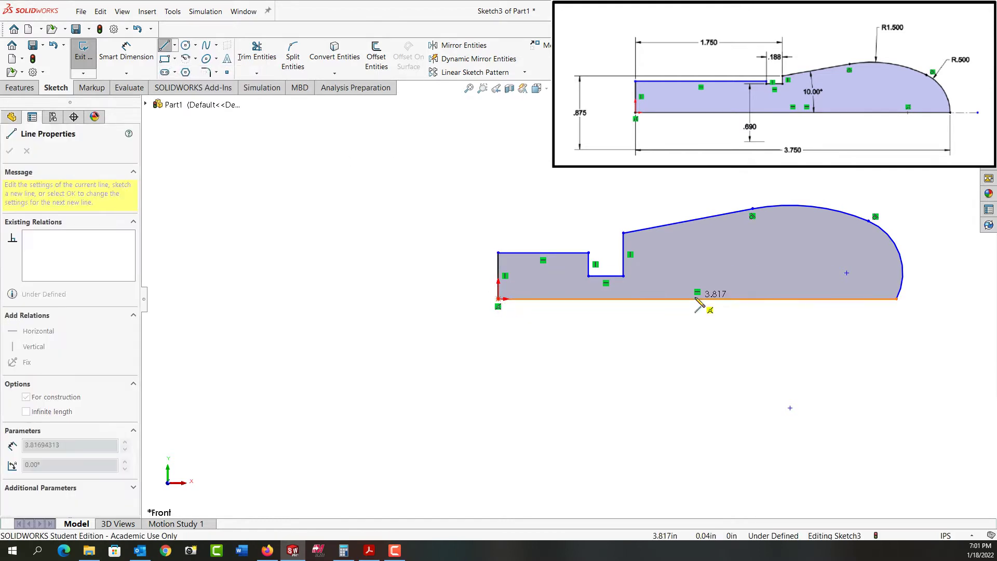
click(946, 299)
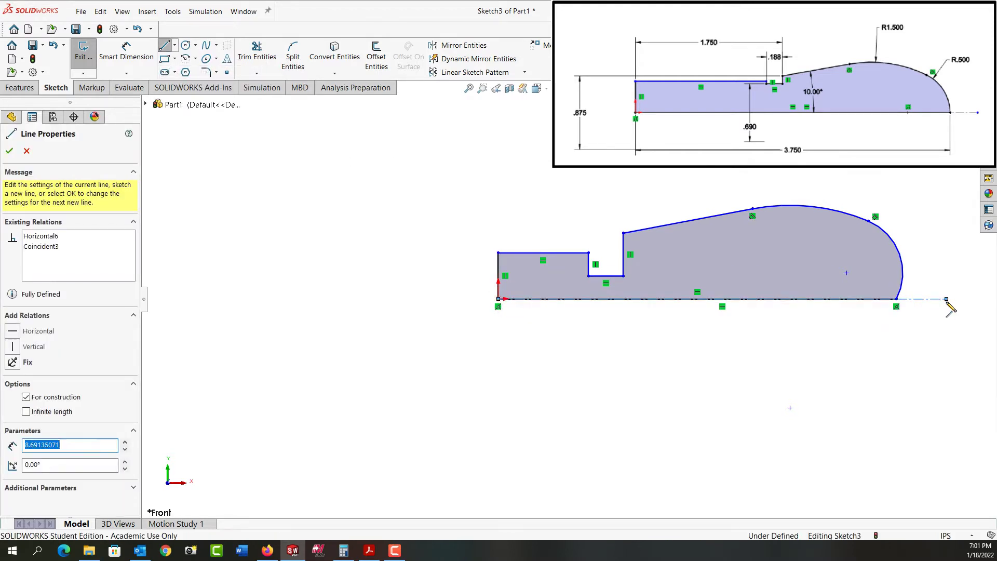
key(Escape)
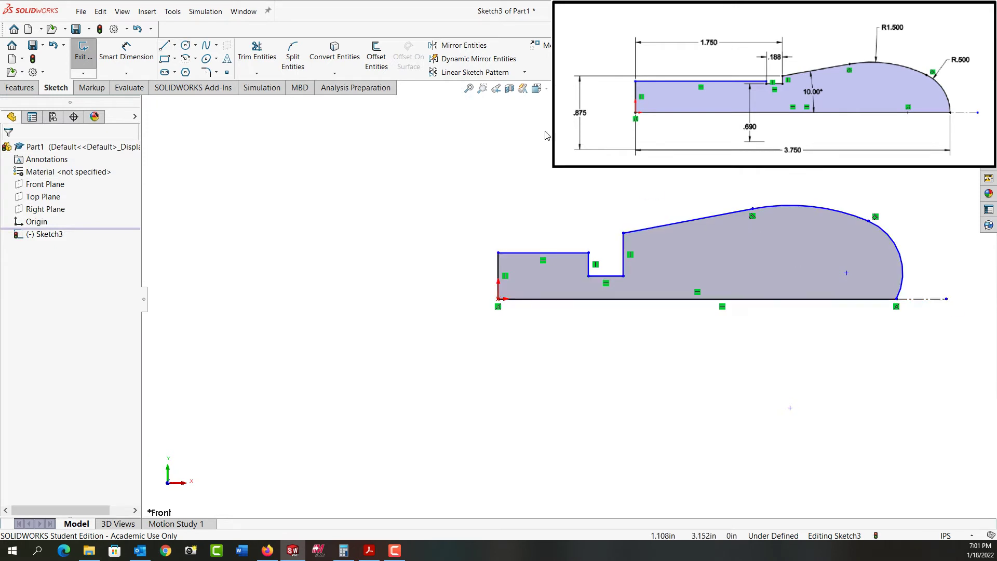
click(470, 89)
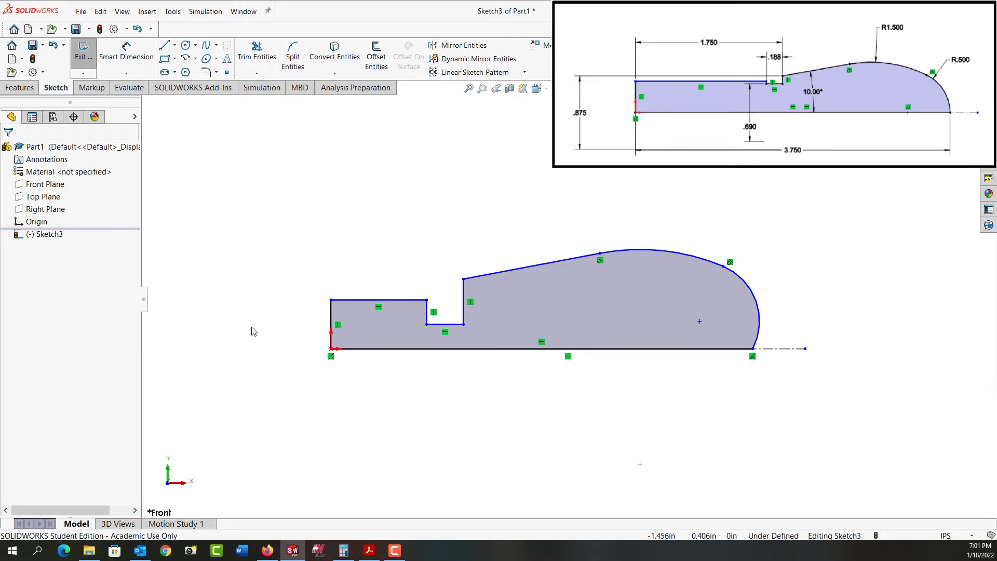
Dimension the distance from the left edge to the step at 1.75.
right_drag(253, 326, 252, 279)
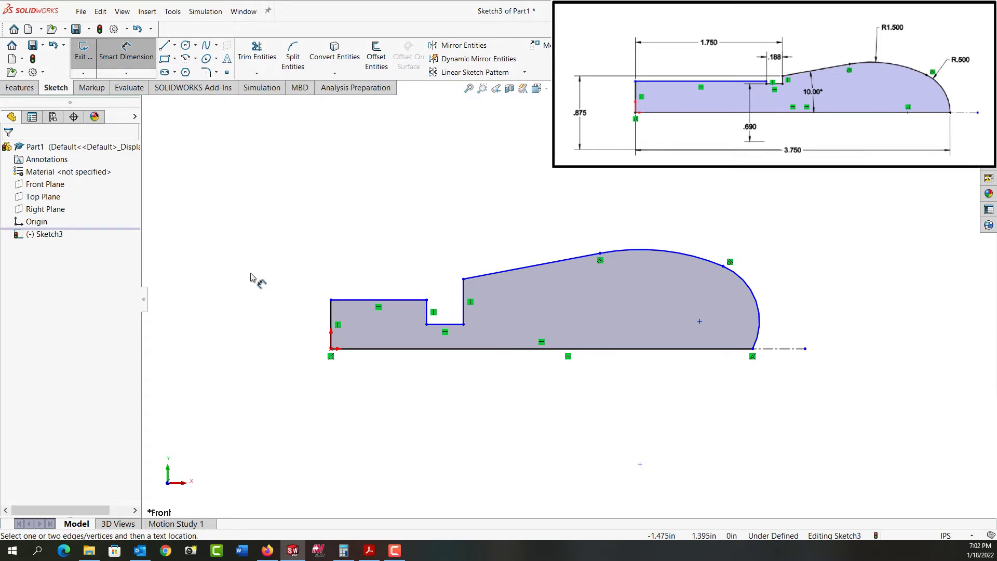
click(331, 320)
click(464, 319)
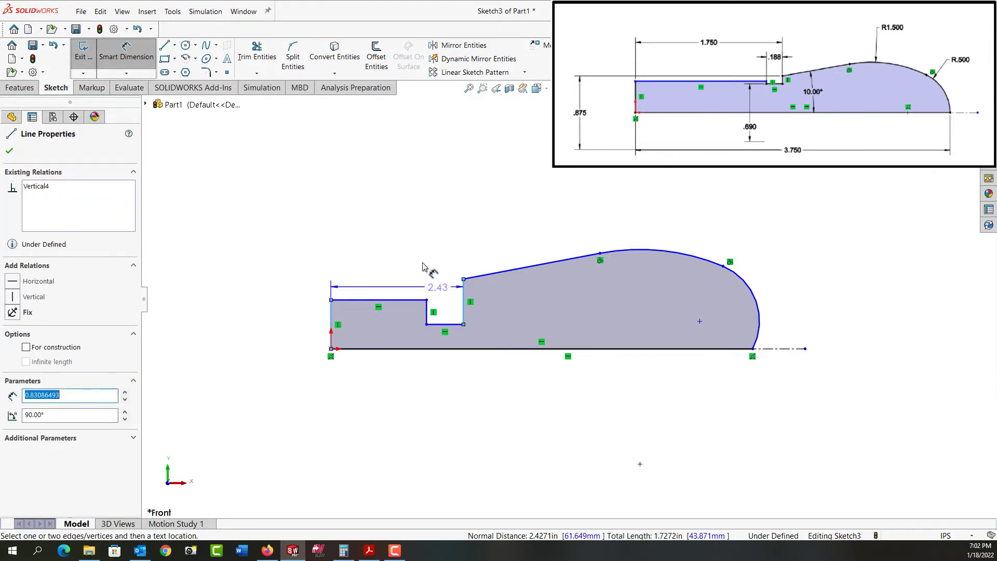
click(416, 244)
text(1.)
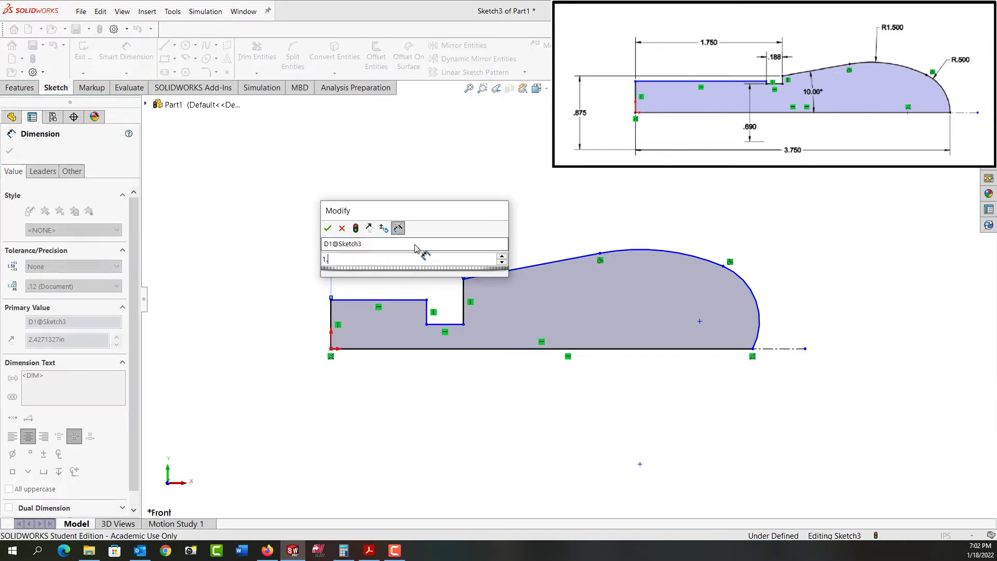
text(75)
key(Return)
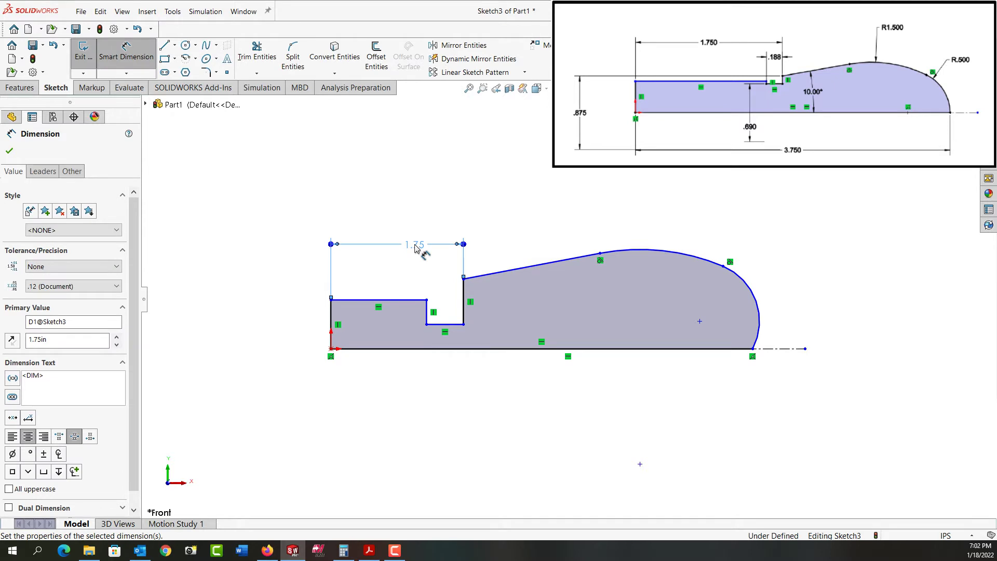
Set the notch width dimension to 0.188.
click(446, 324)
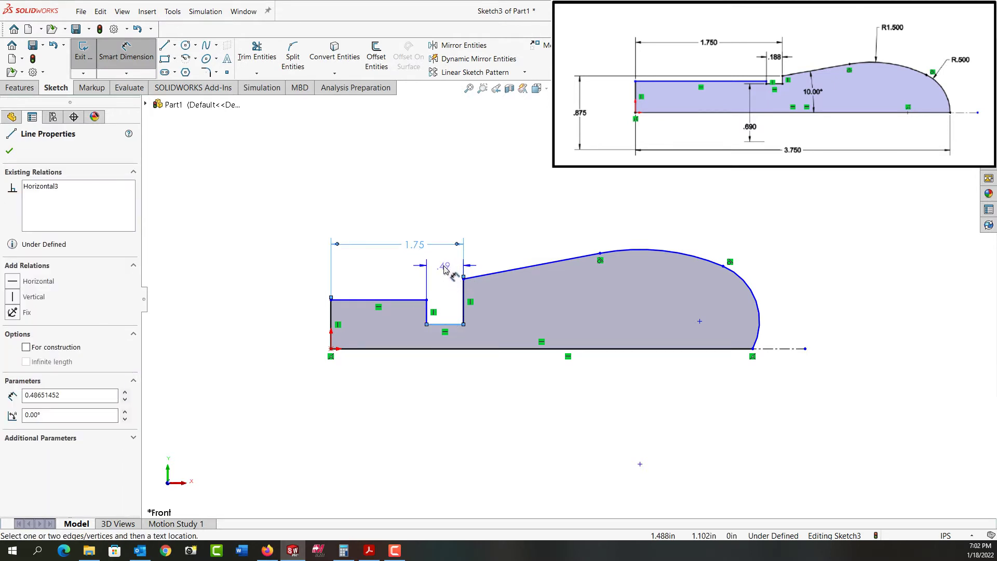
click(444, 267)
text(.188)
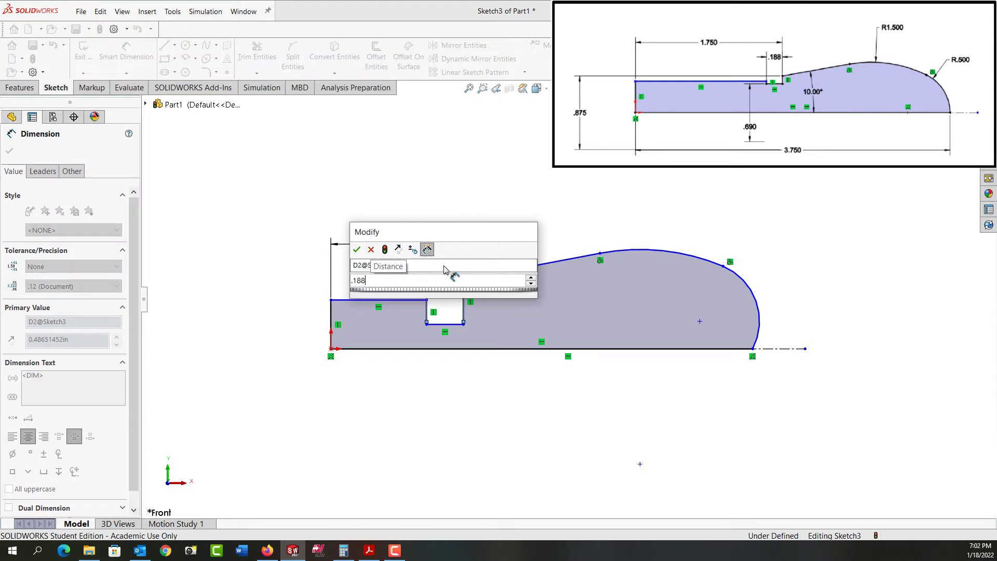
key(Return)
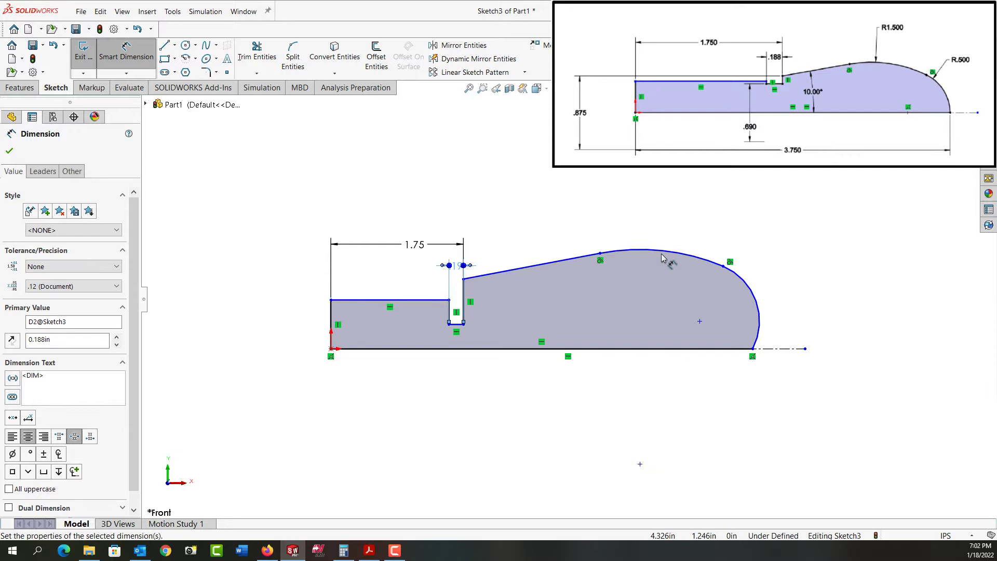
Add a radius dimension to the top arc, entering 1.5.
click(698, 257)
click(712, 216)
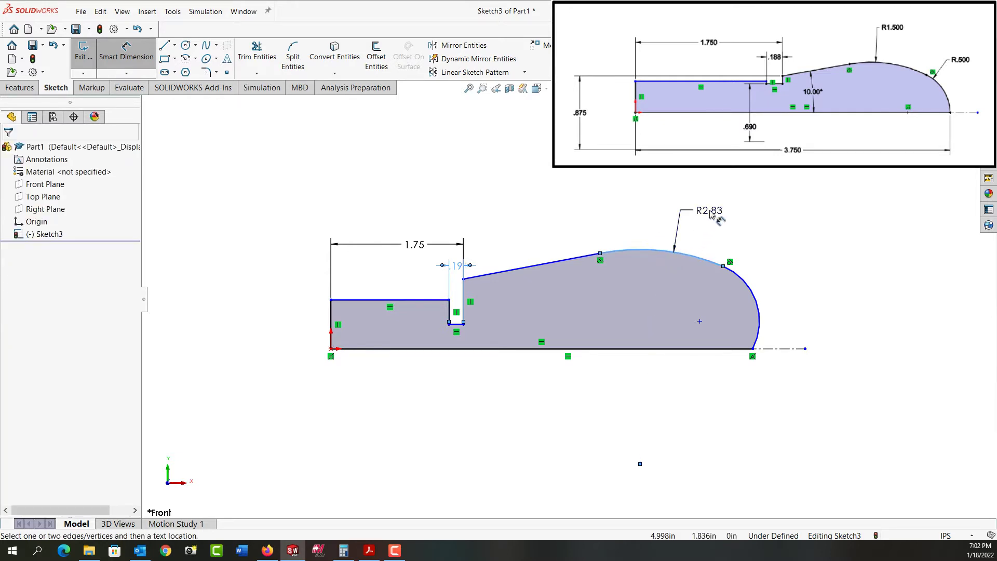
text(1.5)
key(Return)
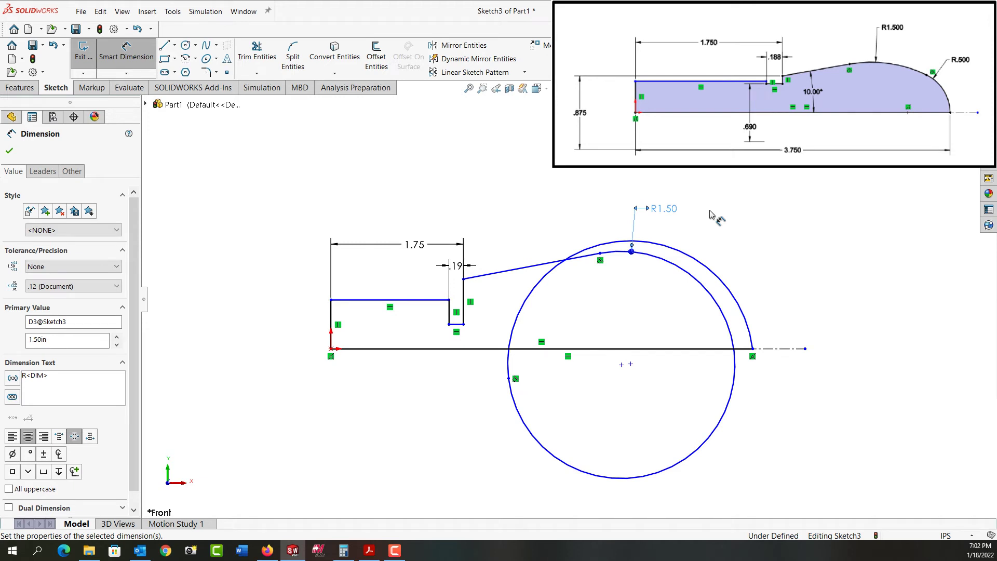
key(Escape)
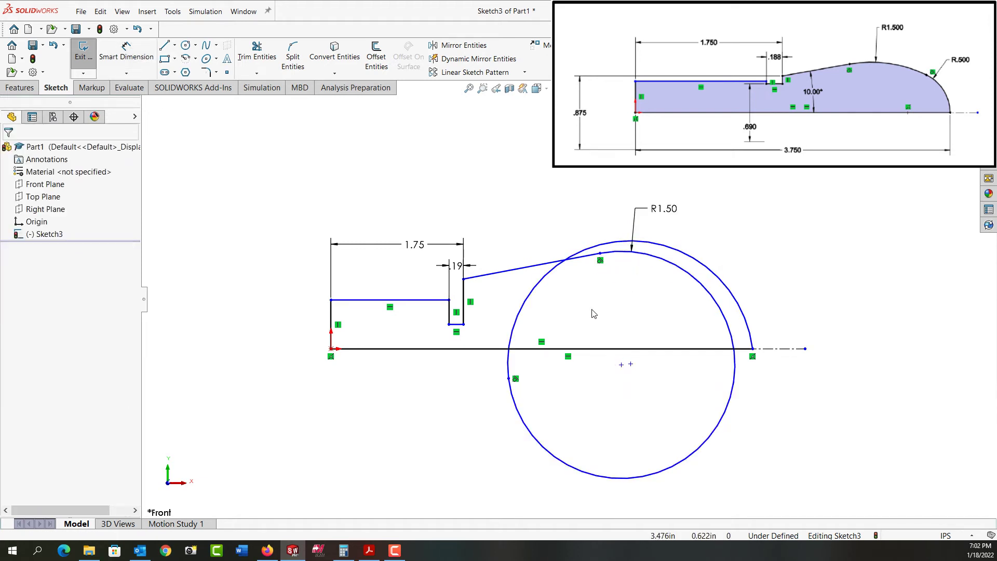
Undo the distorted full-circle result, restoring the top arc to R2.83.
drag(512, 382, 661, 434)
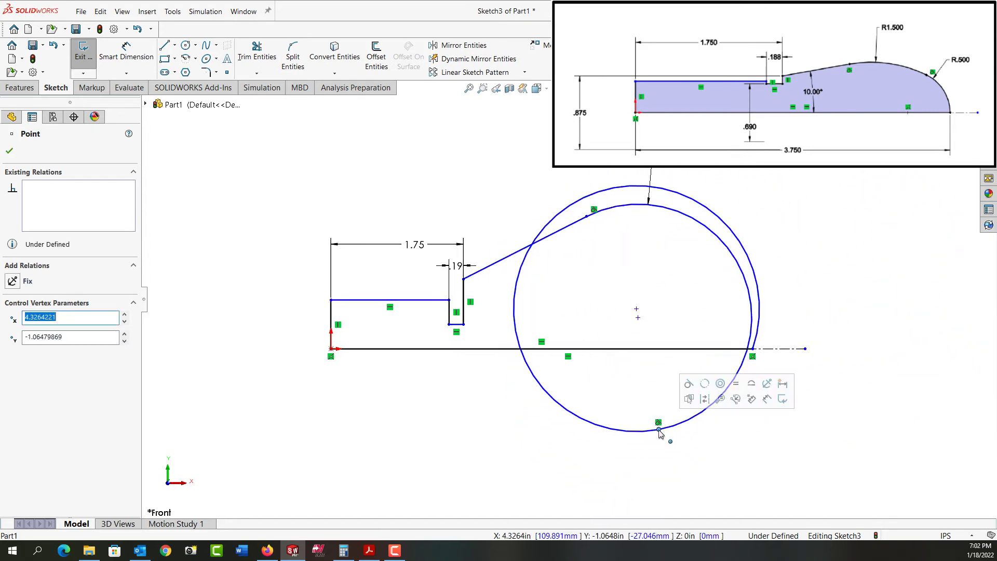
key(ctrl+z)
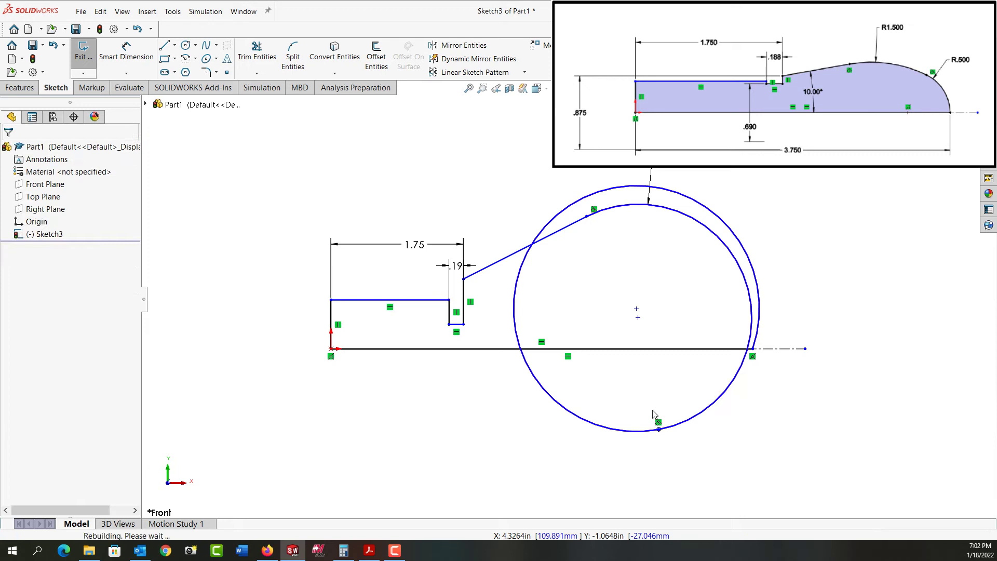
key(ctrl+z)
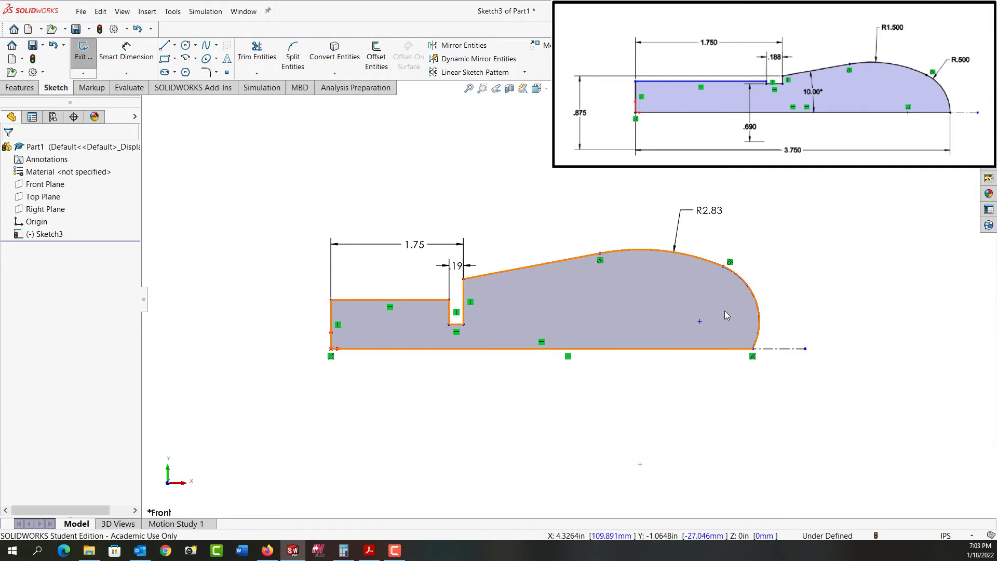
Add a coincident relation between the arc's centre point and the bottom line.
click(723, 352)
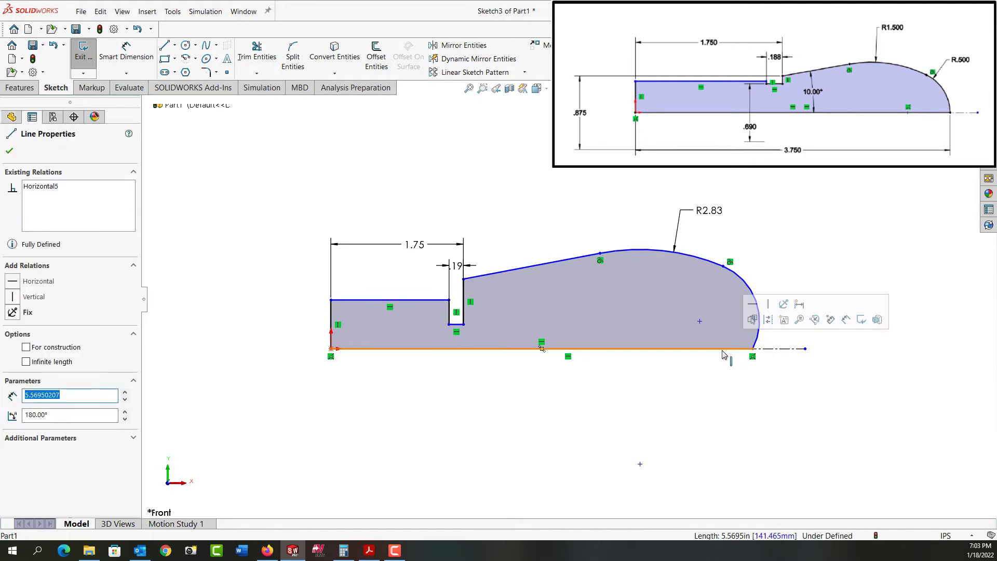
ctrl+click(700, 322)
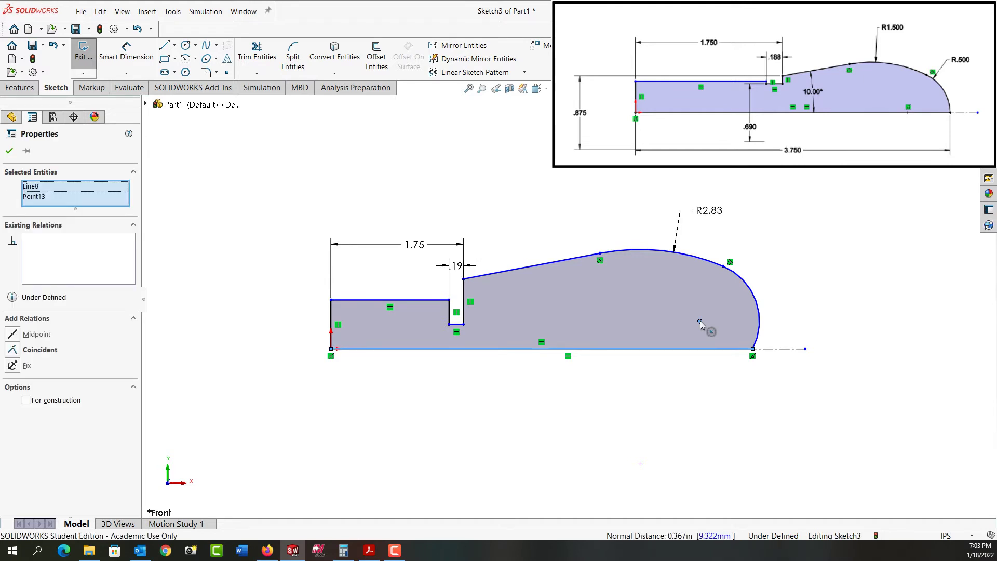
click(746, 274)
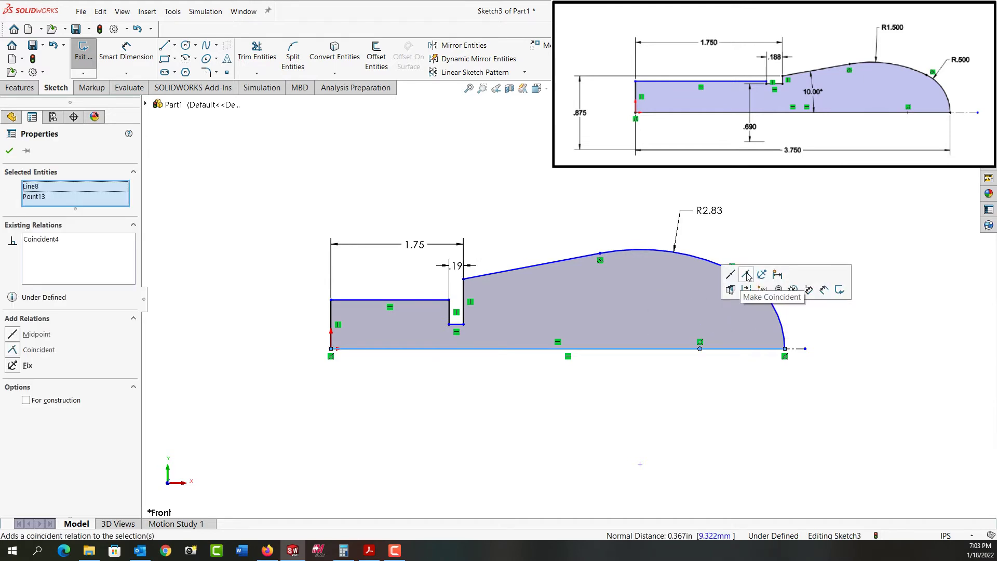
click(872, 260)
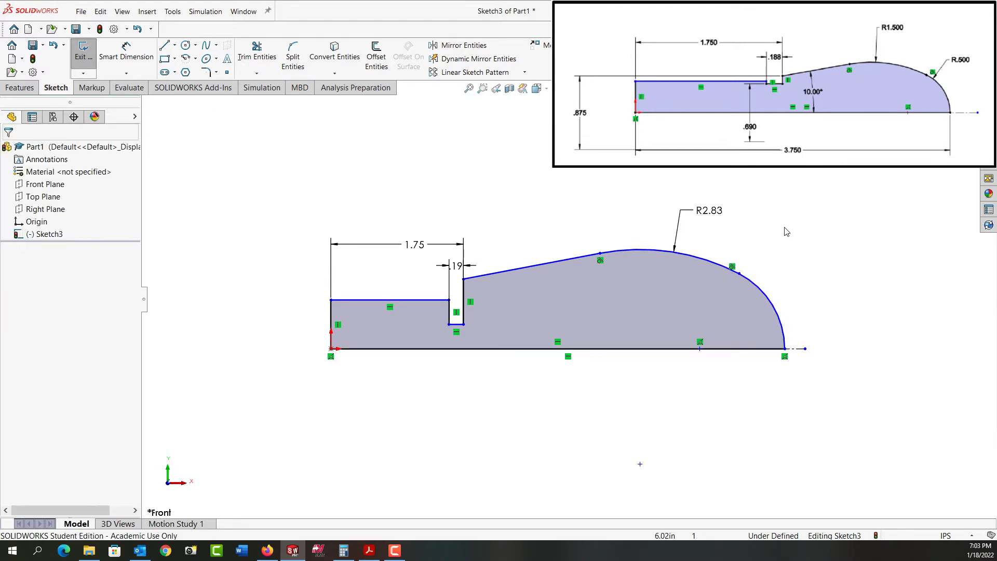
Change the R2.83 arc radius to 1.5 and drag the arc endpoint up to reshape it.
double_click(714, 212)
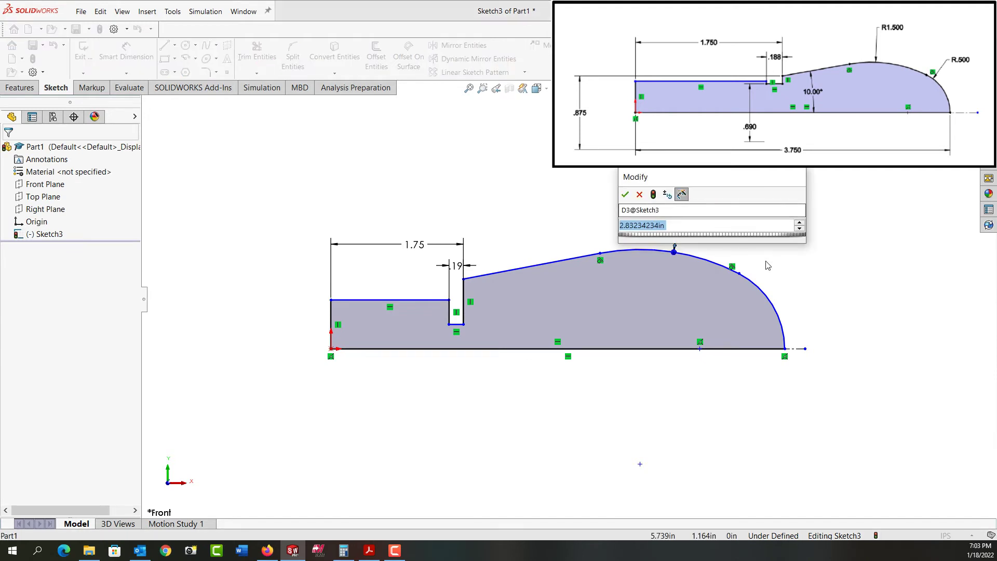
text(1.5)
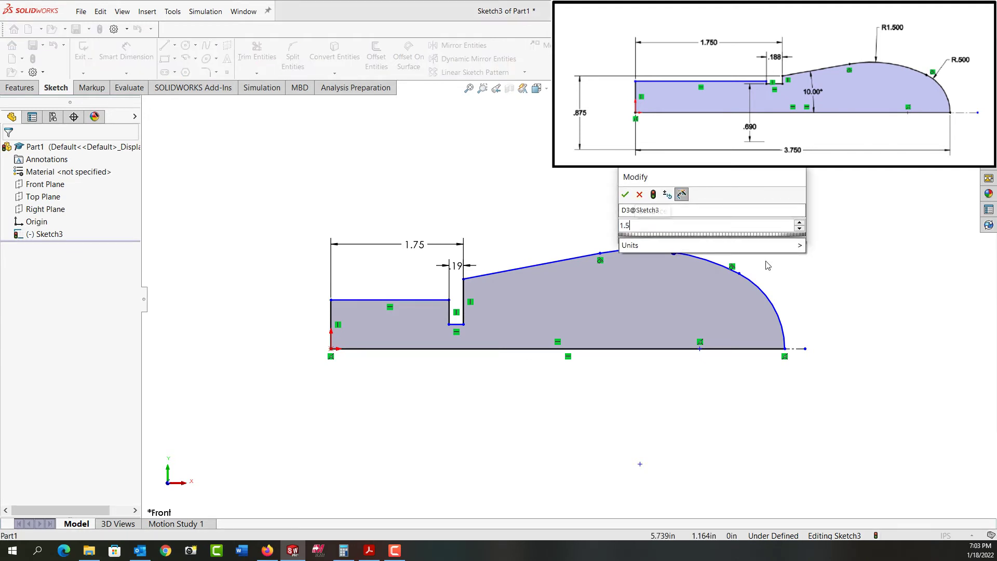
key(Return)
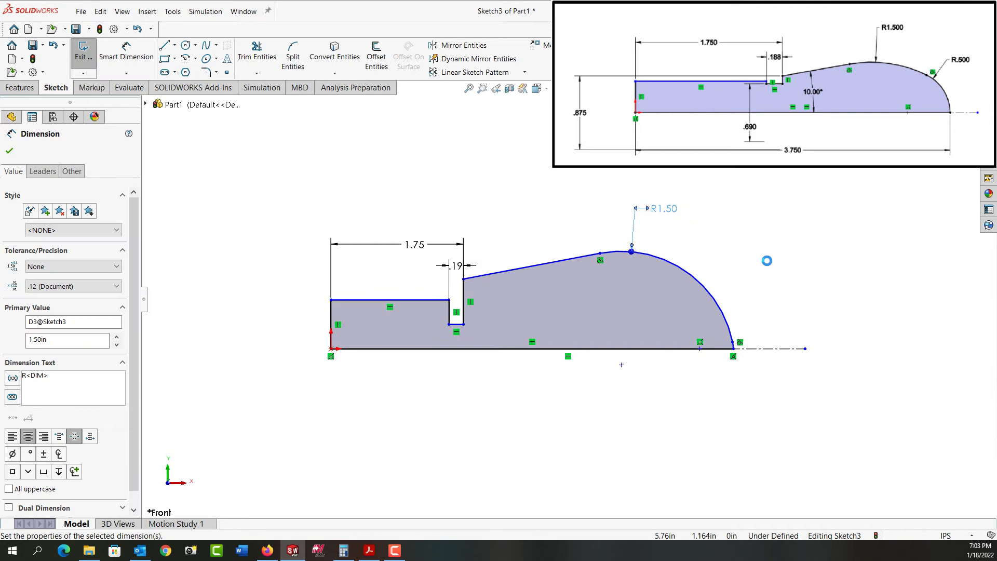
click(761, 310)
mouse_move(733, 347)
mouse_down()
mouse_move(744, 281)
mouse_move(732, 283)
mouse_up()
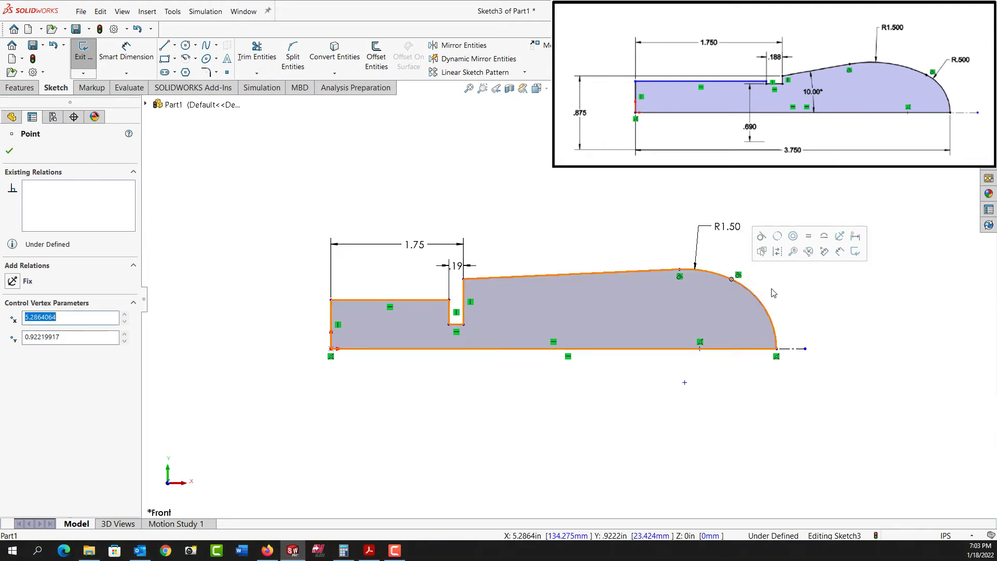
Dimension the sloped top line at 10° to the bottom line.
right_drag(831, 311, 831, 241)
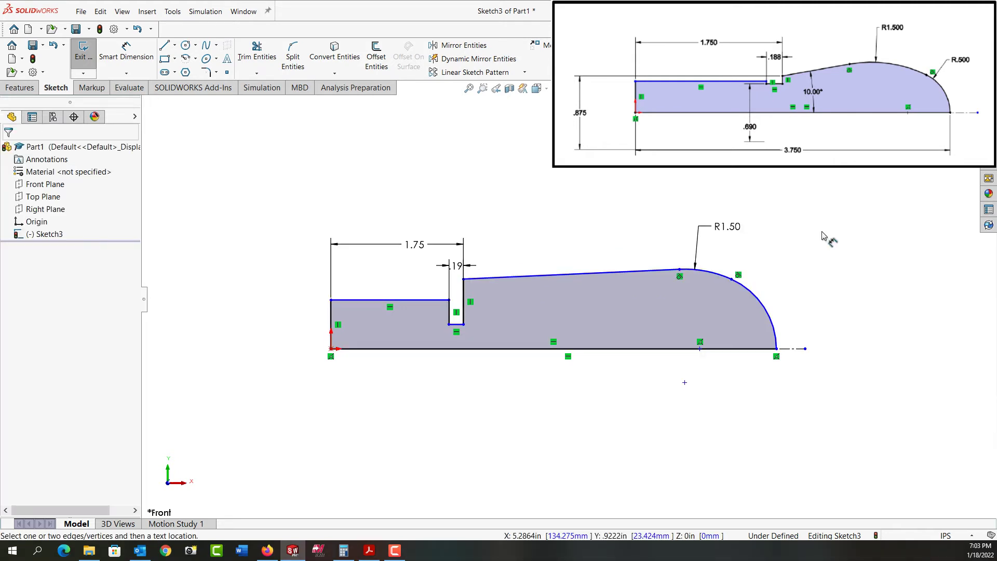
click(561, 276)
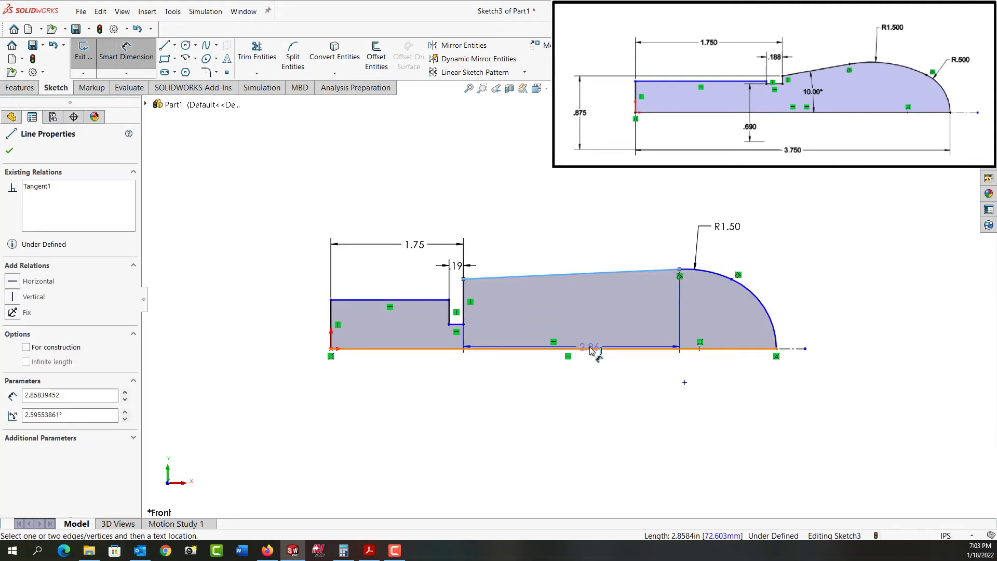
click(591, 349)
click(596, 312)
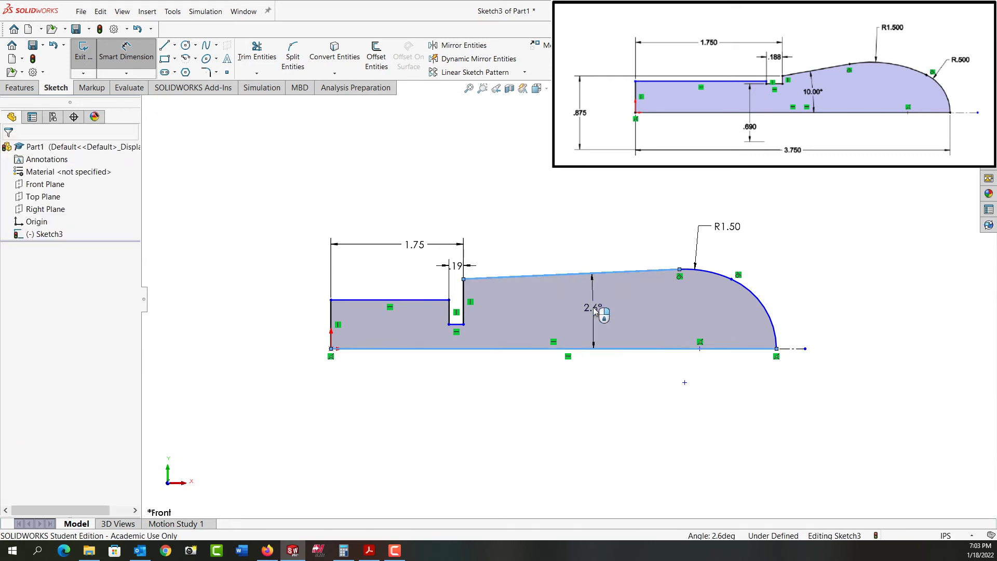
text(10)
key(Return)
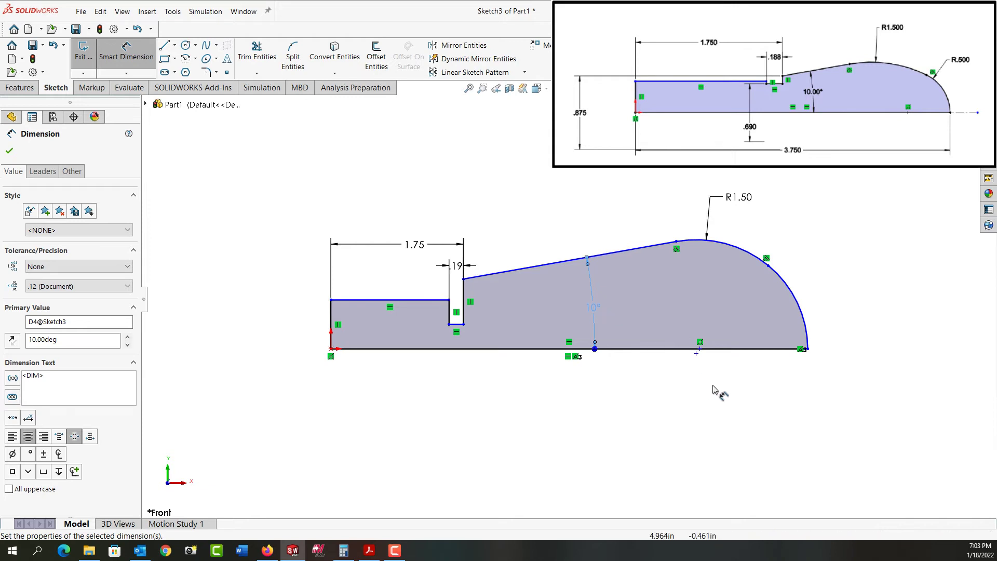
key(Escape)
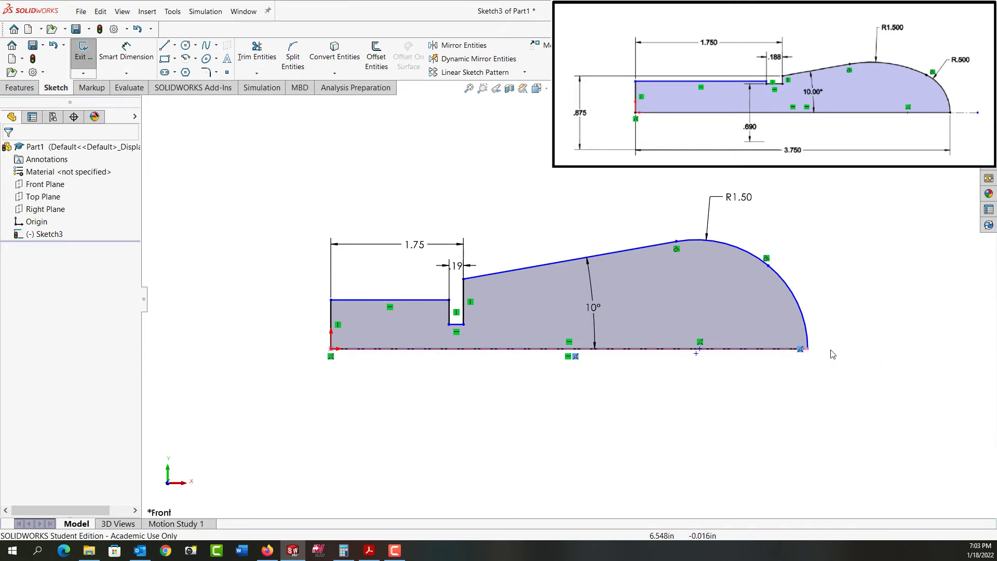
Drag the arc's bottom-right endpoint and the centreline's right end to new positions.
scroll(797, 349, down, 5)
drag(729, 322, 697, 338)
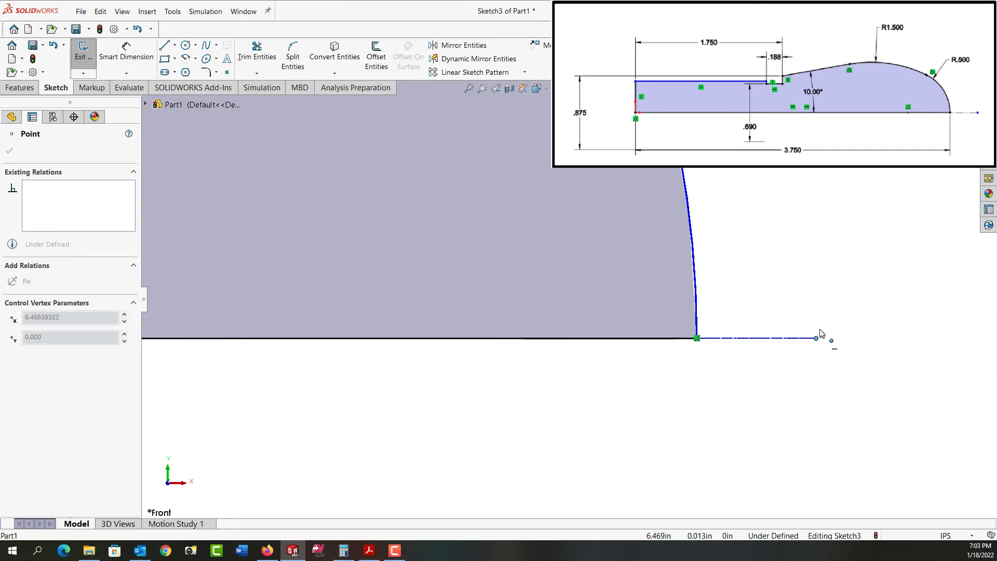
drag(823, 338, 844, 338)
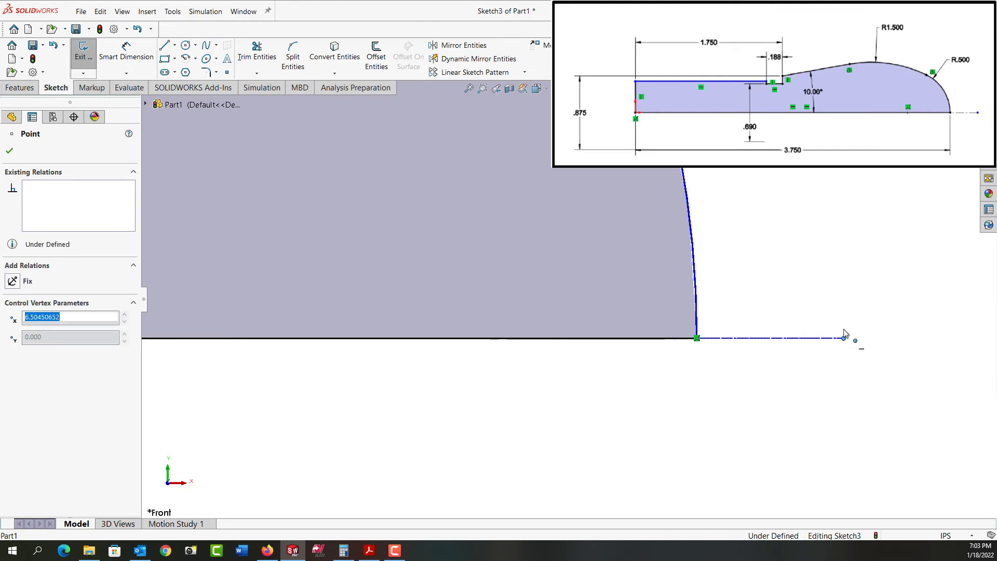
Give the small end arc a 0.5 radius dimension.
click(469, 89)
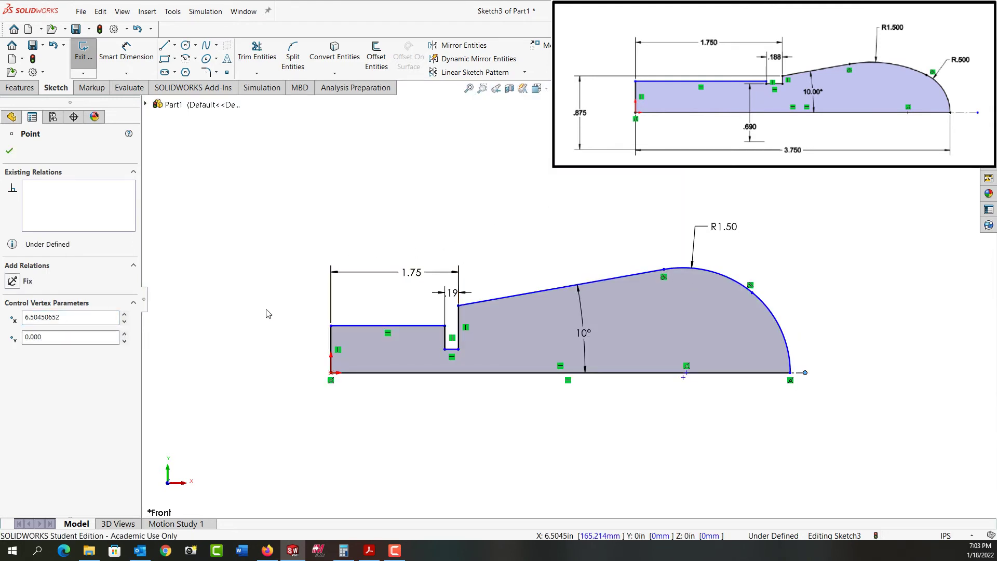
right_drag(266, 309, 269, 263)
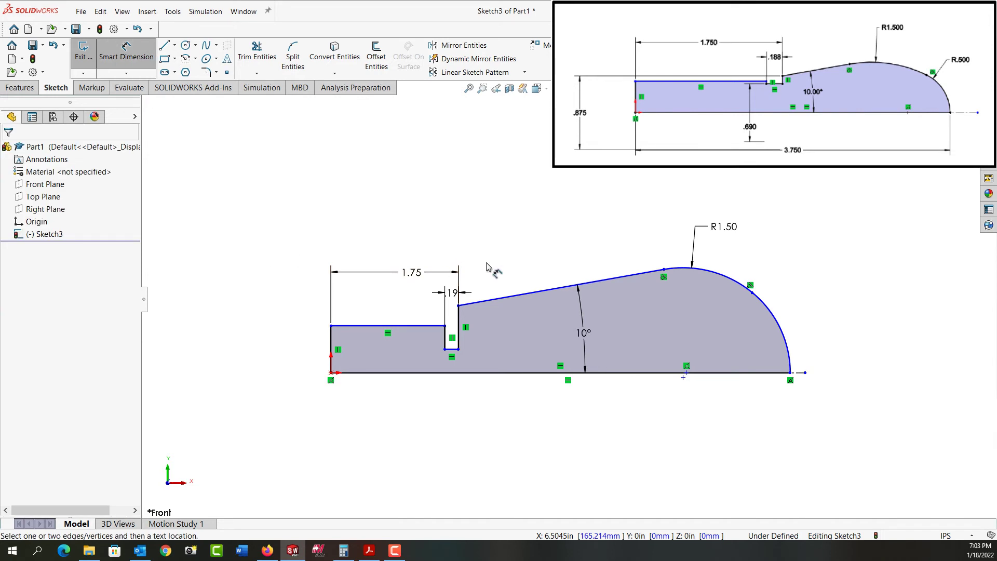
click(781, 328)
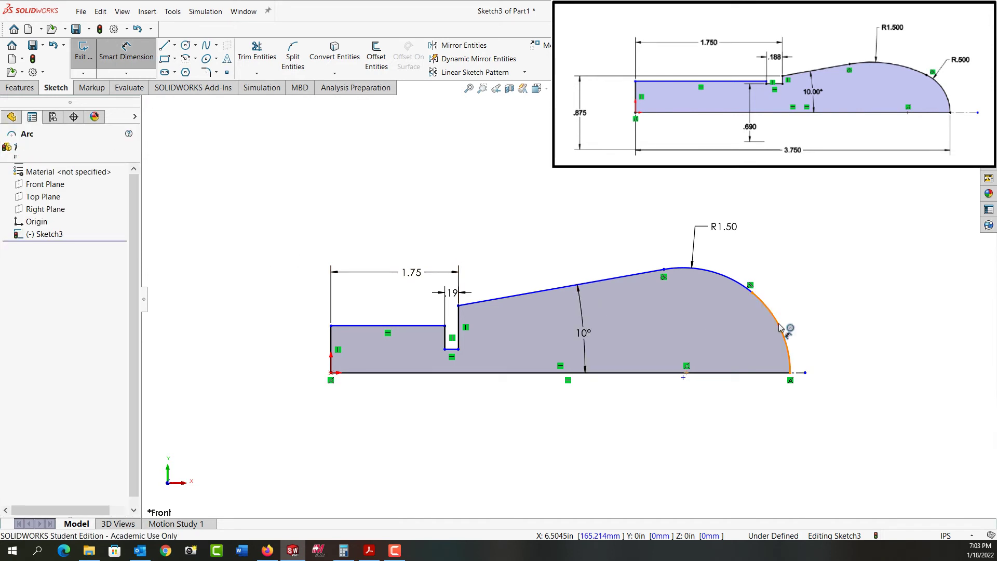
click(827, 300)
text(.5)
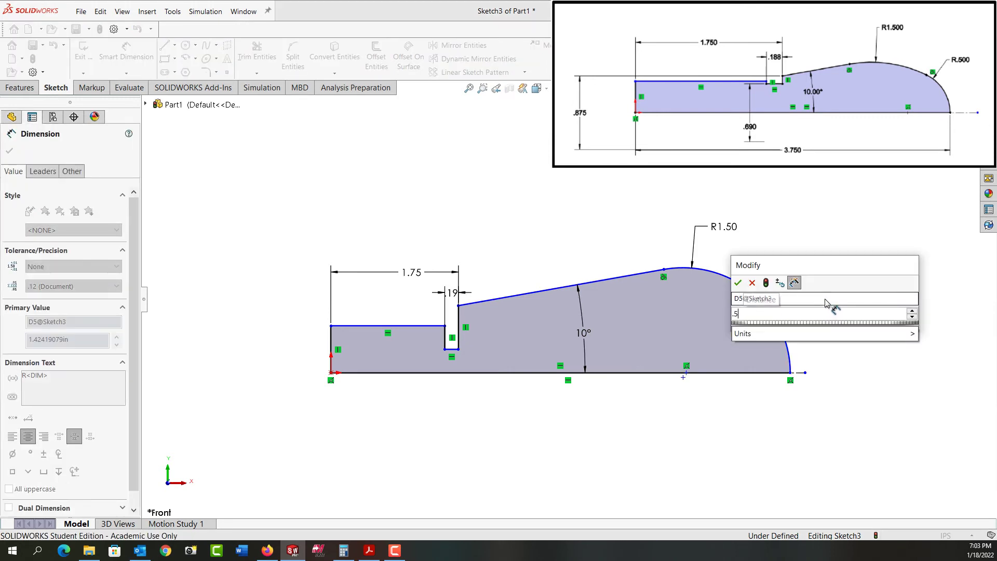
key(Escape)
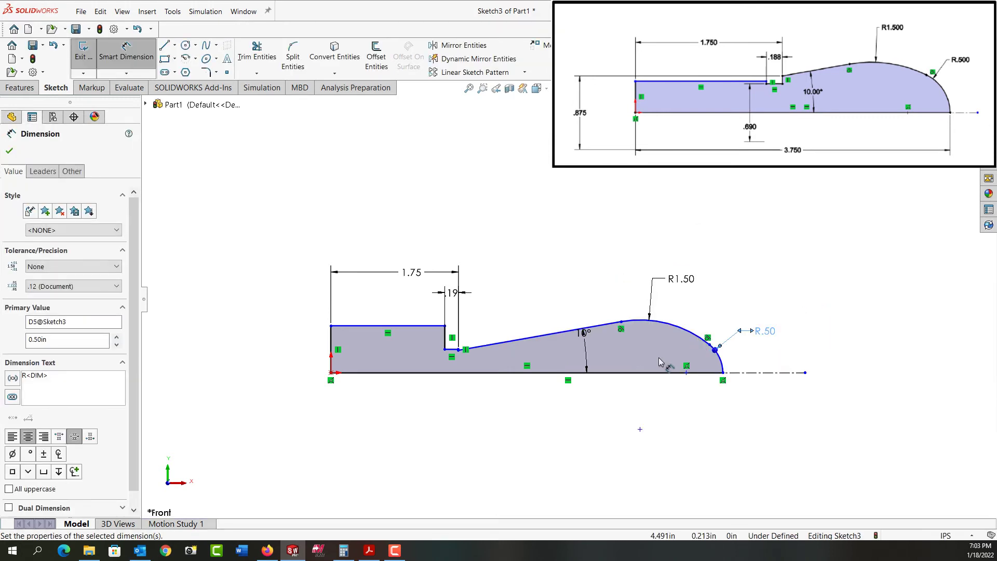
Dimension the bottom line's overall length to 3.75.
click(528, 373)
click(530, 423)
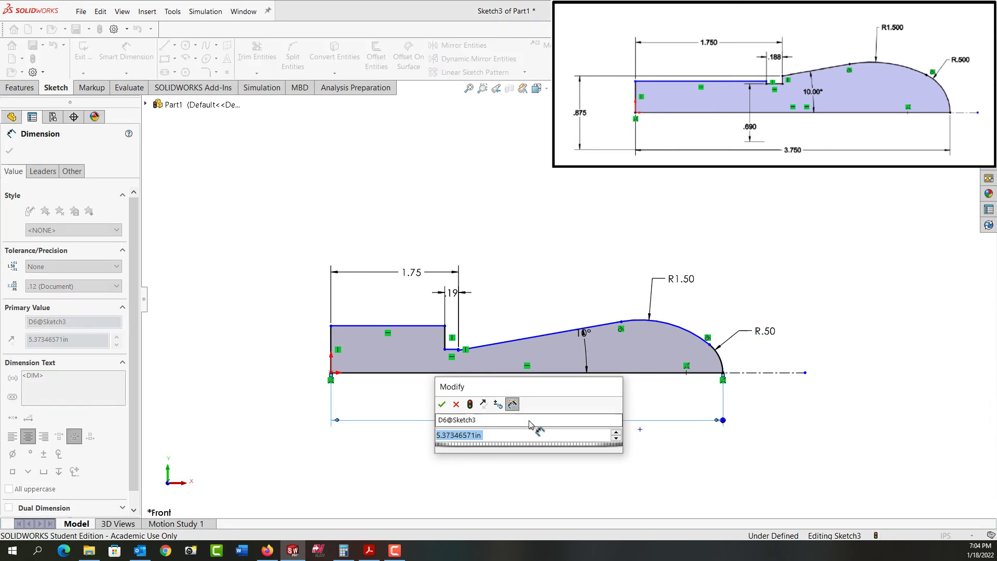
text(3.75)
key(Return)
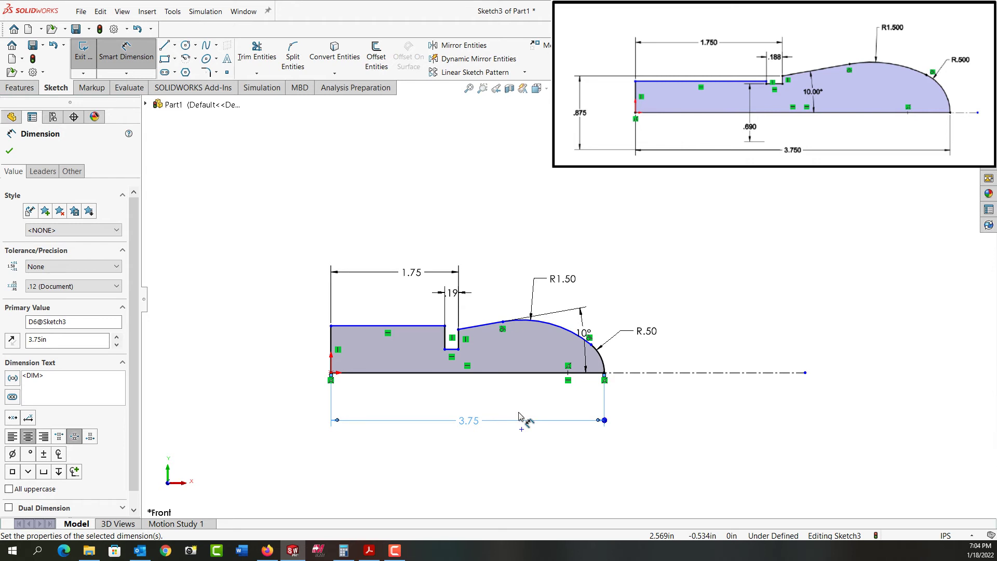
Dimension the left section's height from the centreline to 0.75.
click(368, 329)
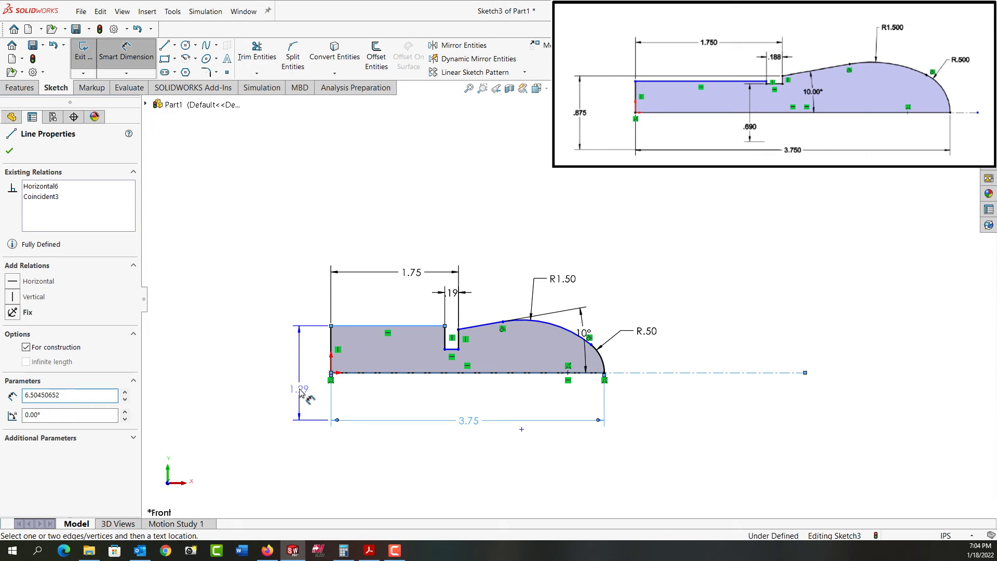
click(299, 392)
text(.75)
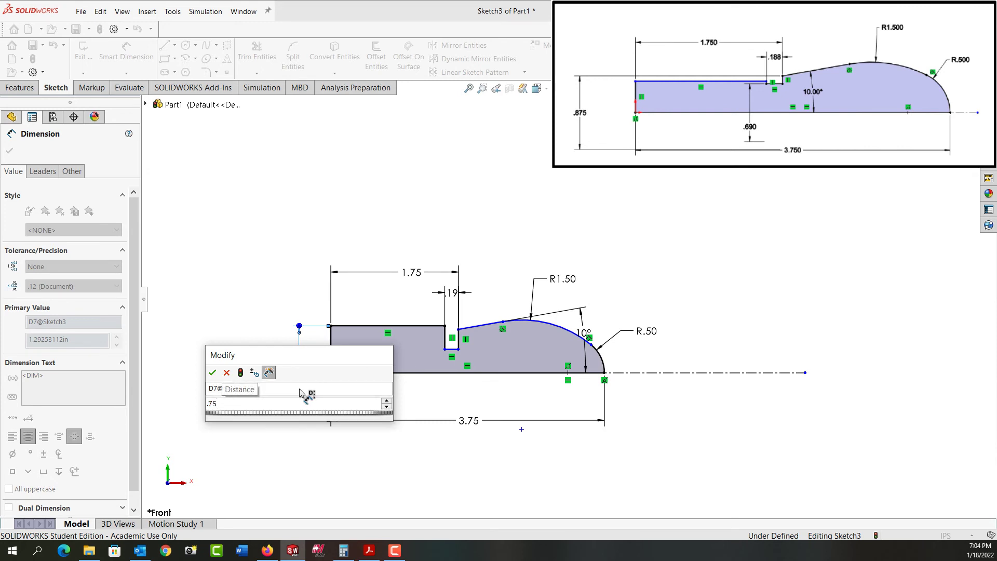
key(Return)
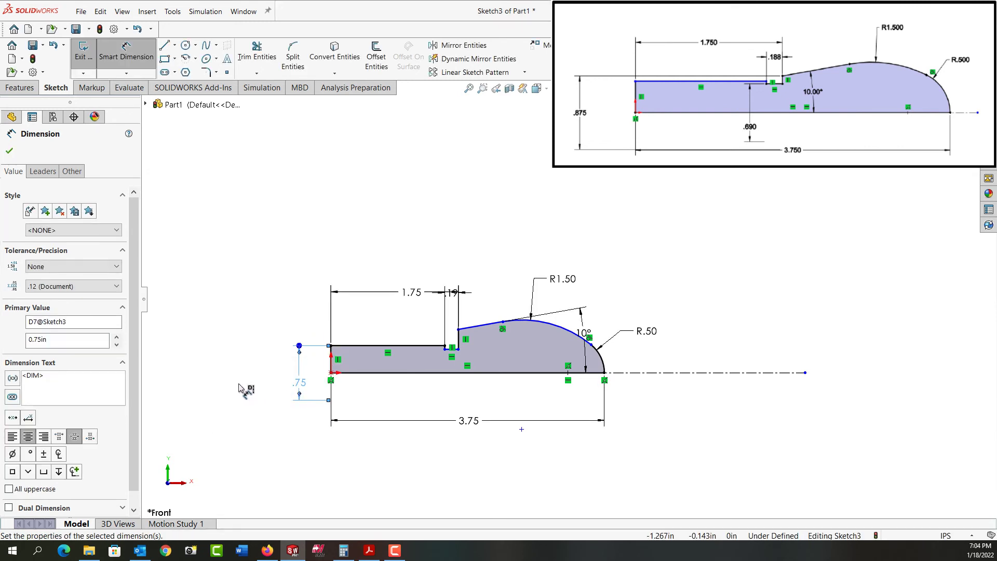
Dimension the step's top corner to the centreline at 0.875.
click(458, 329)
click(364, 372)
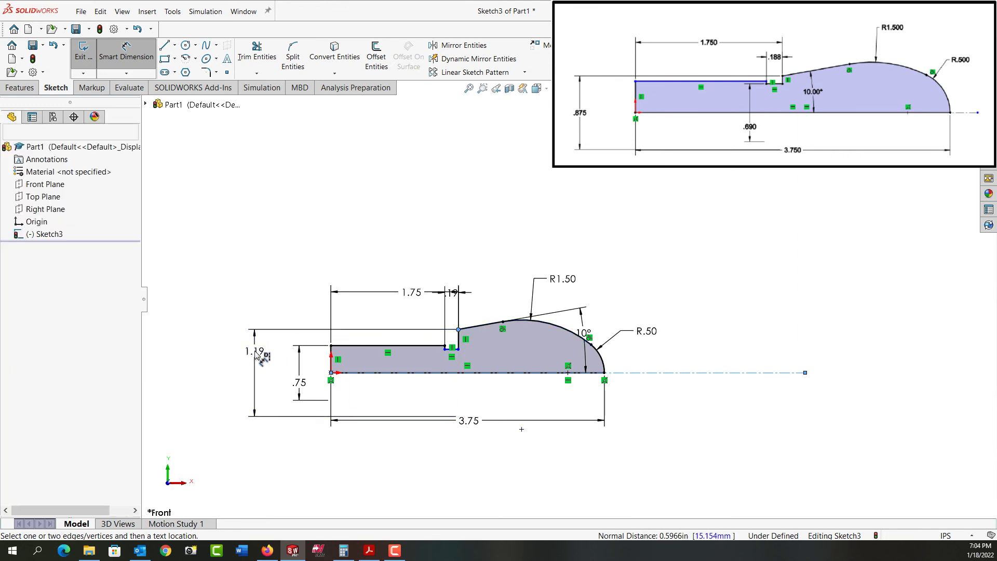
click(256, 355)
text(.875)
key(Return)
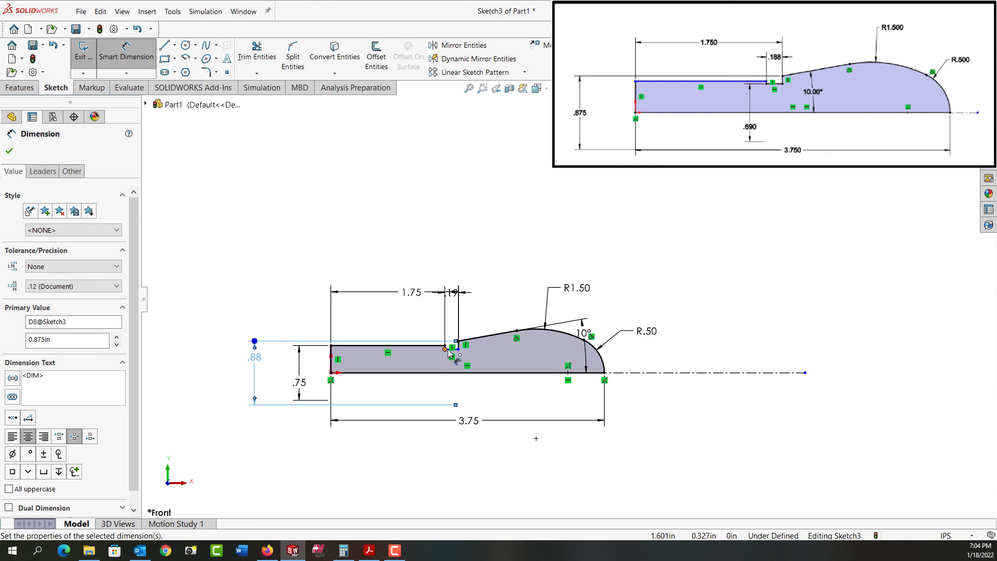
Dimension the groove bottom's height above the centreline at 0.69 in, fully defining the sketch.
scroll(447, 350, down, 5)
click(502, 326)
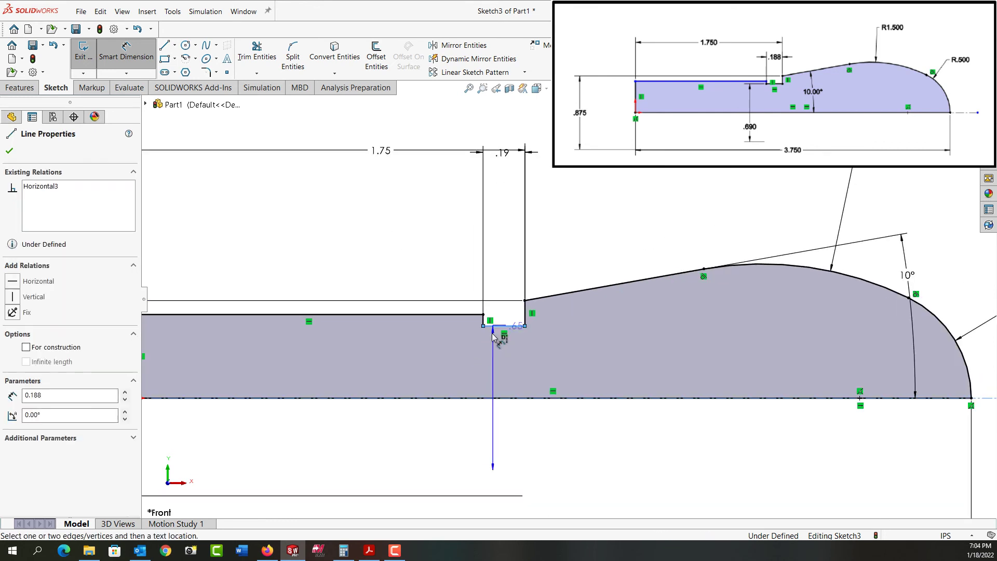
click(398, 375)
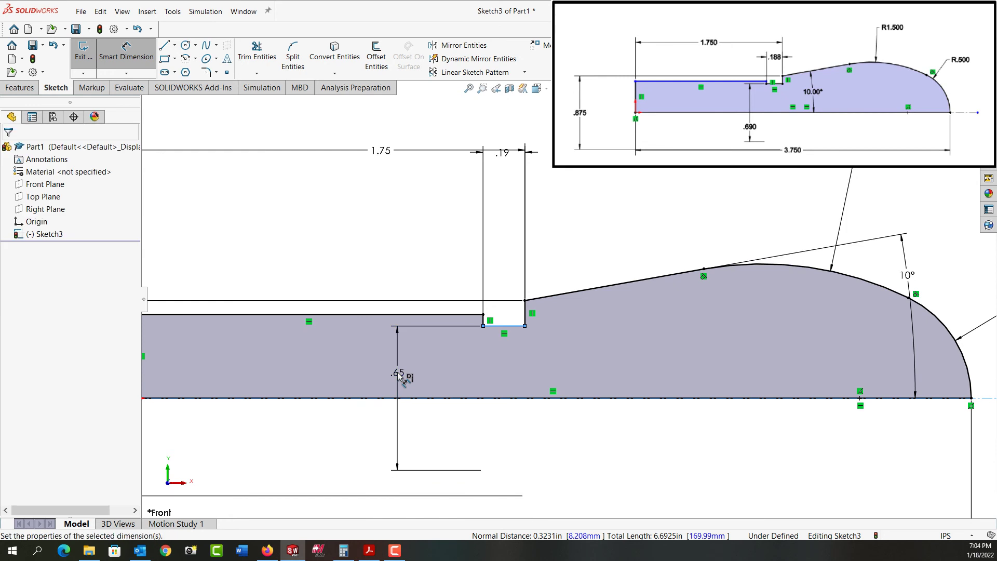
text(.69)
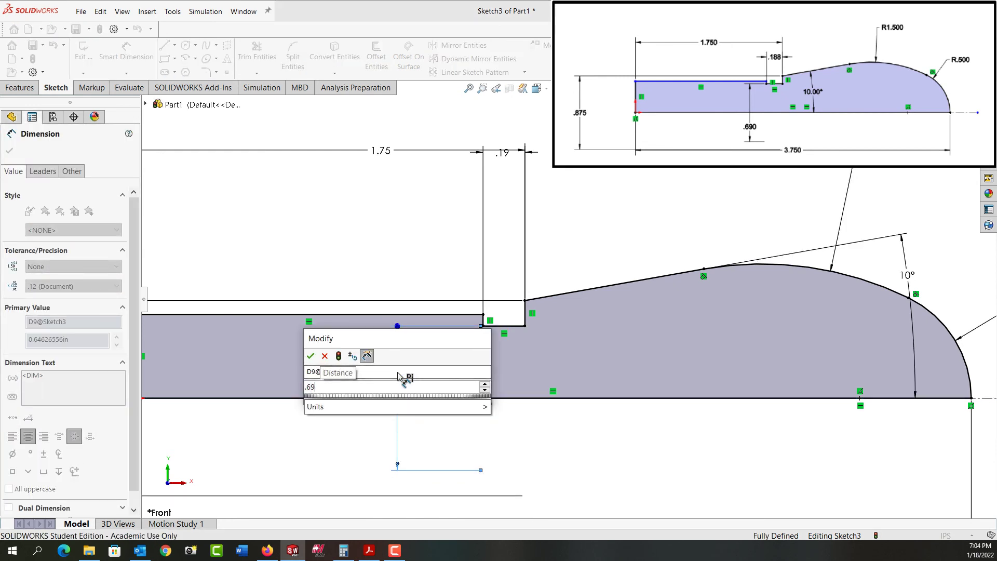
key(Return)
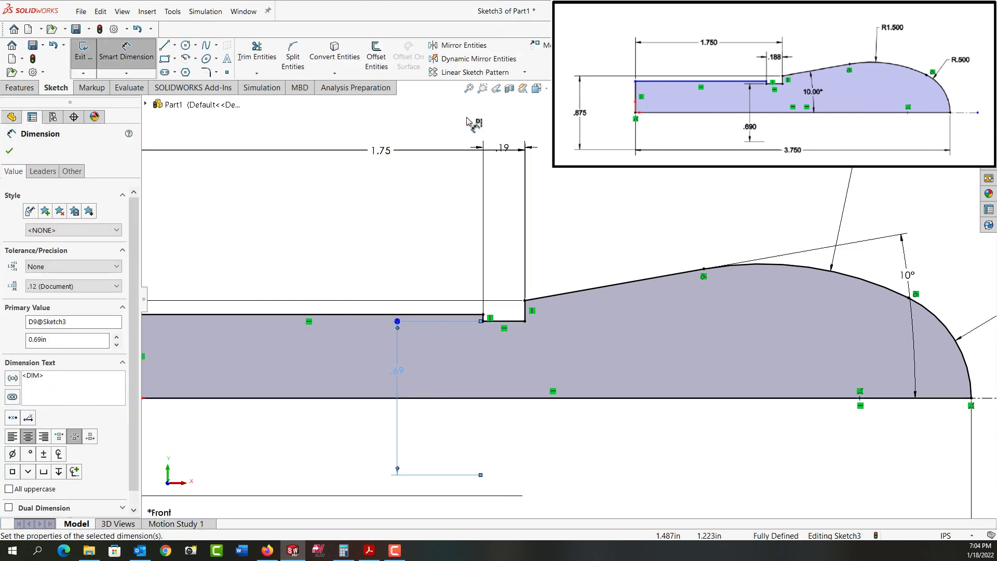
Drag the centreline's right endpoint left to shorten it toward the profile's end.
click(469, 89)
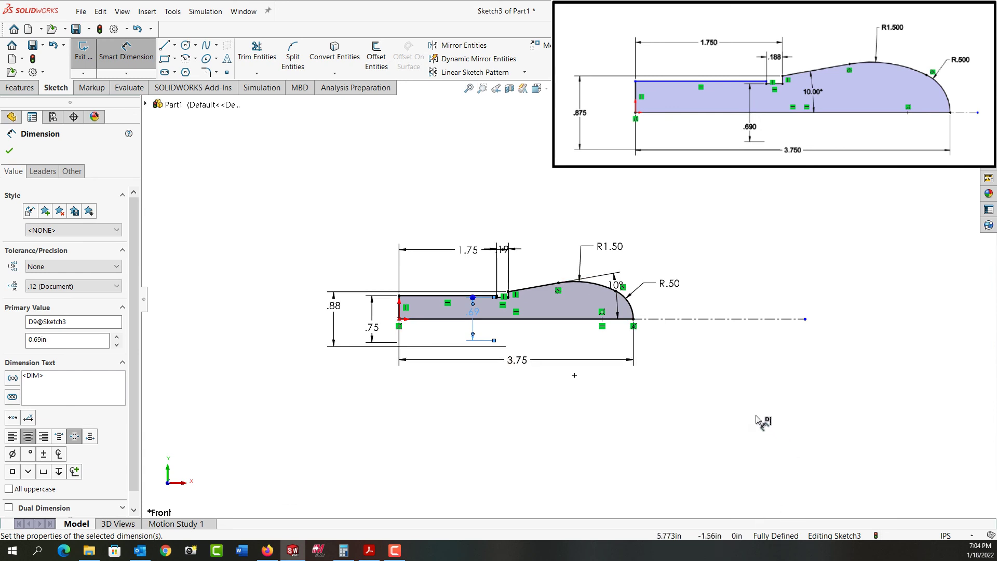
click(704, 367)
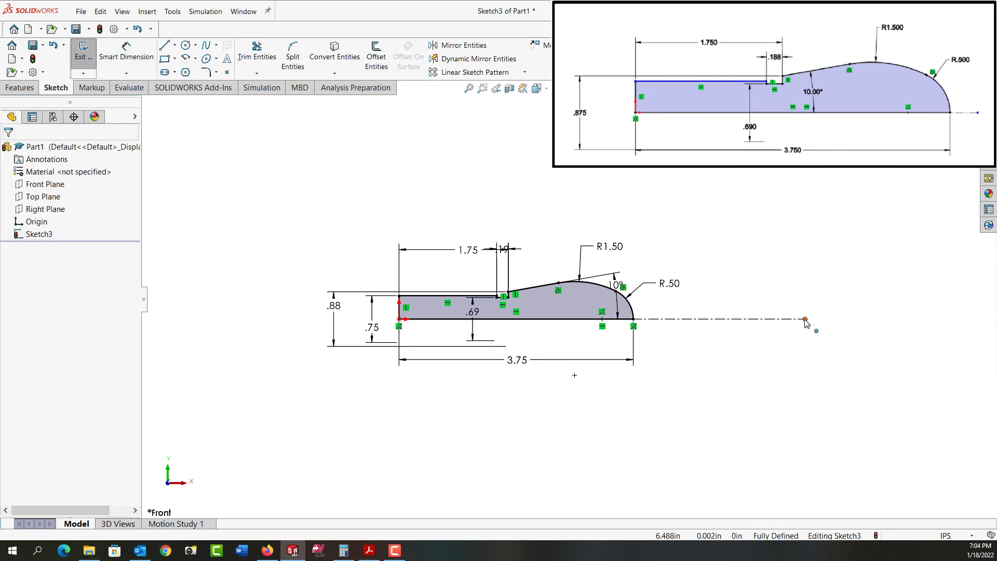
drag(805, 319, 660, 323)
click(675, 363)
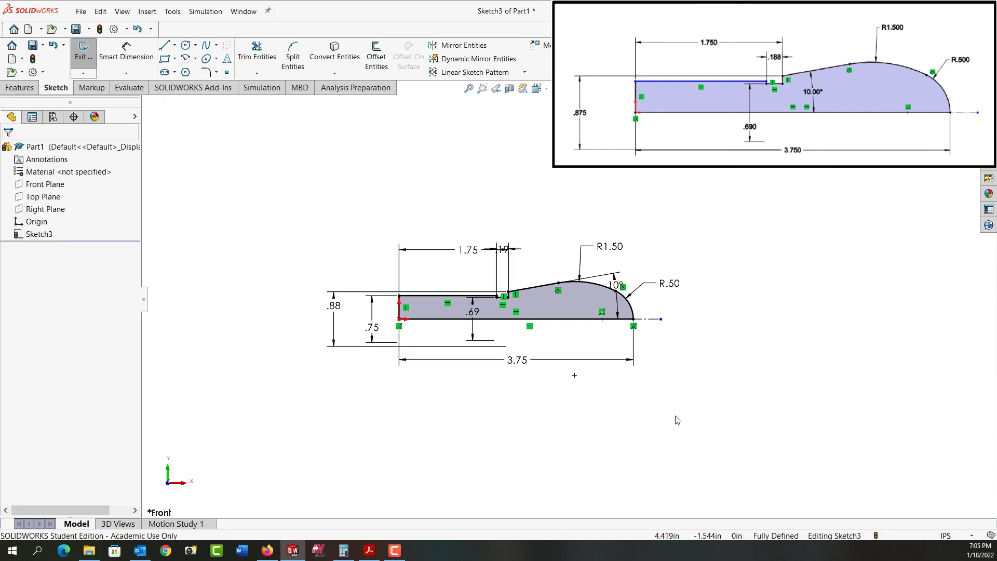